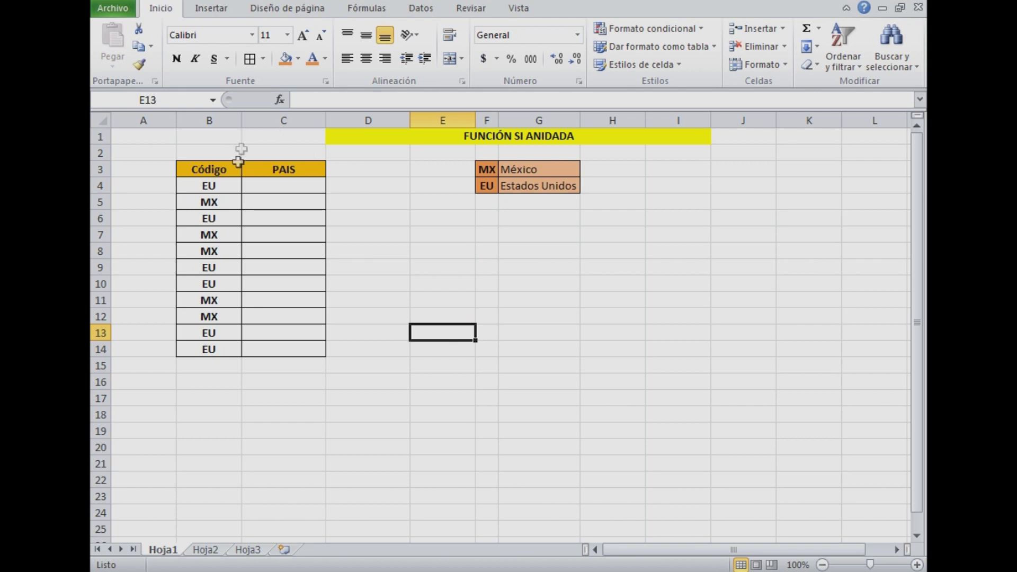
Step: Review the Código/PAIS table and the key pairing MX with México and EU with Estados Unidos
{"action": "left_click_drag", "start_coordinate": [172, 164], "coordinate": [302, 347]}
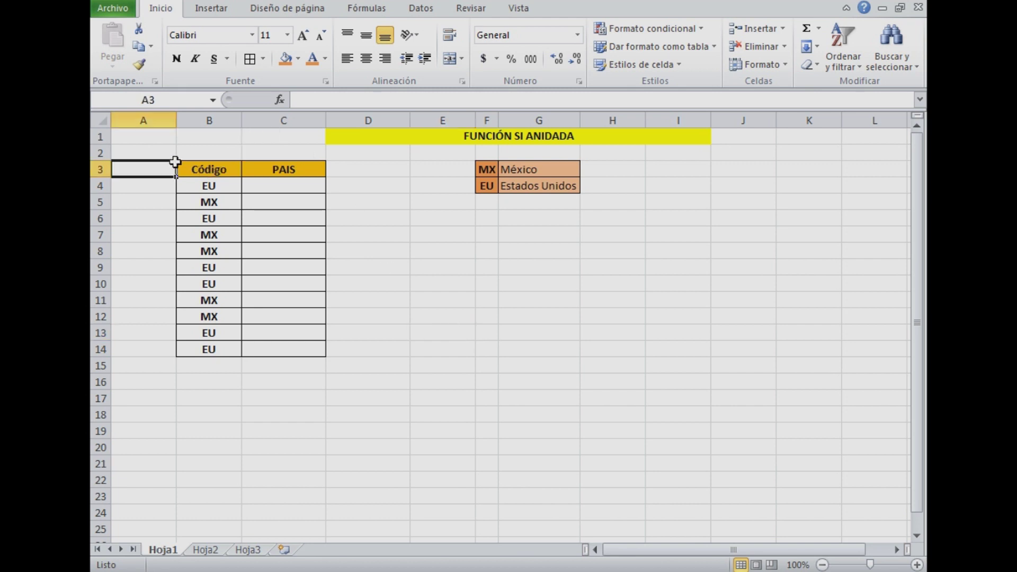
{"action": "left_click", "coordinate": [370, 217]}
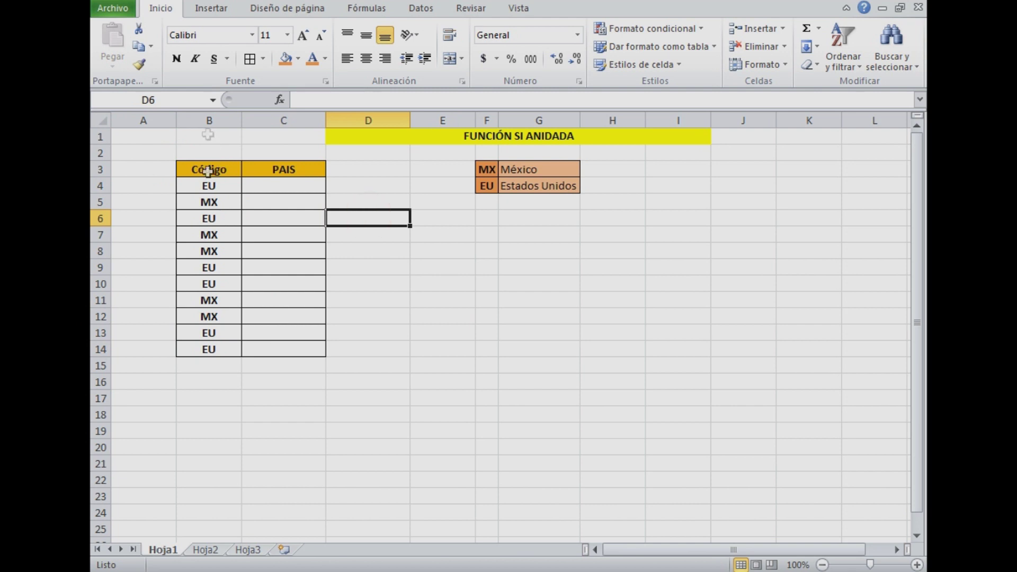
{"action": "left_click", "coordinate": [216, 171]}
{"action": "left_click", "coordinate": [215, 185]}
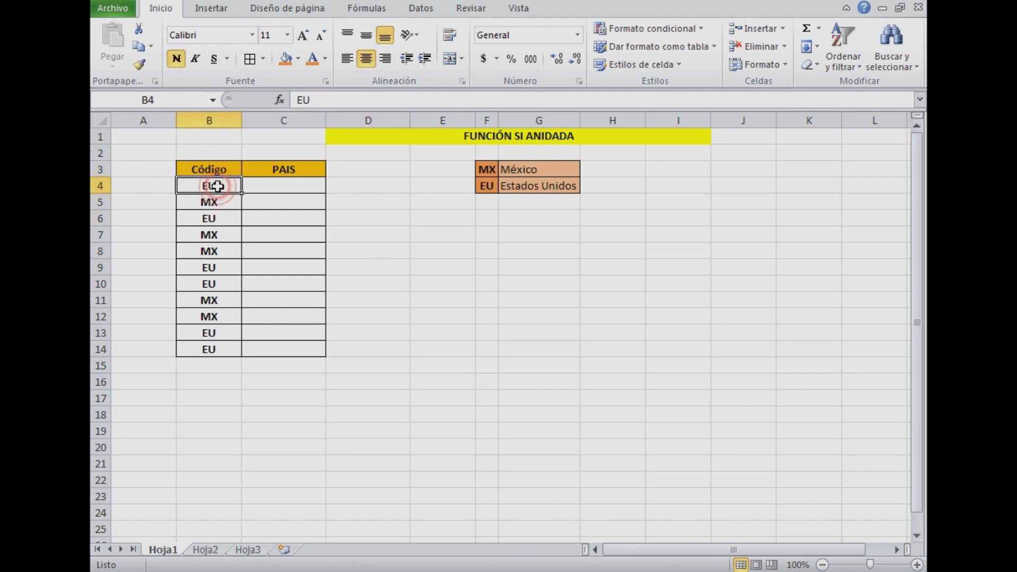
{"action": "left_click", "coordinate": [486, 168]}
{"action": "left_click", "coordinate": [518, 166]}
{"action": "left_click", "coordinate": [480, 188]}
{"action": "left_click", "coordinate": [538, 185]}
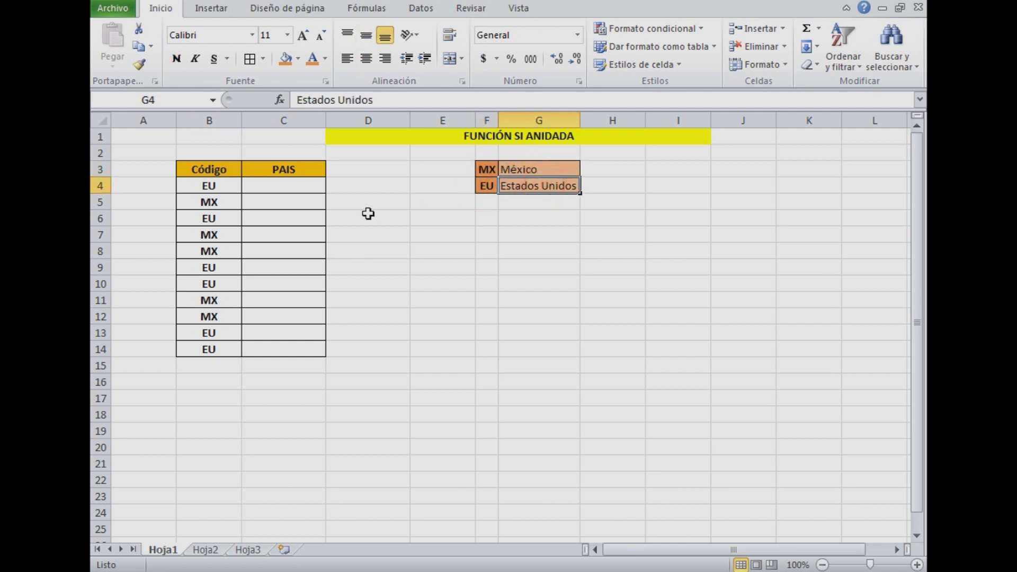
Step: Compare each code with its empty PAIS cell and settle on C4 for the formula
{"action": "left_click", "coordinate": [261, 184]}
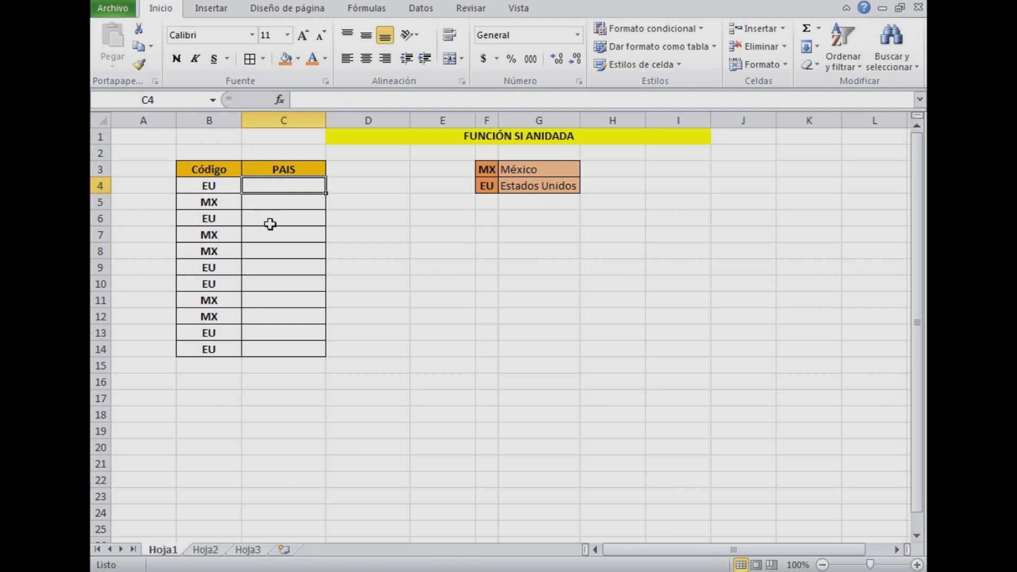
{"action": "left_click", "coordinate": [217, 188]}
{"action": "left_click", "coordinate": [278, 201]}
{"action": "left_click", "coordinate": [210, 204]}
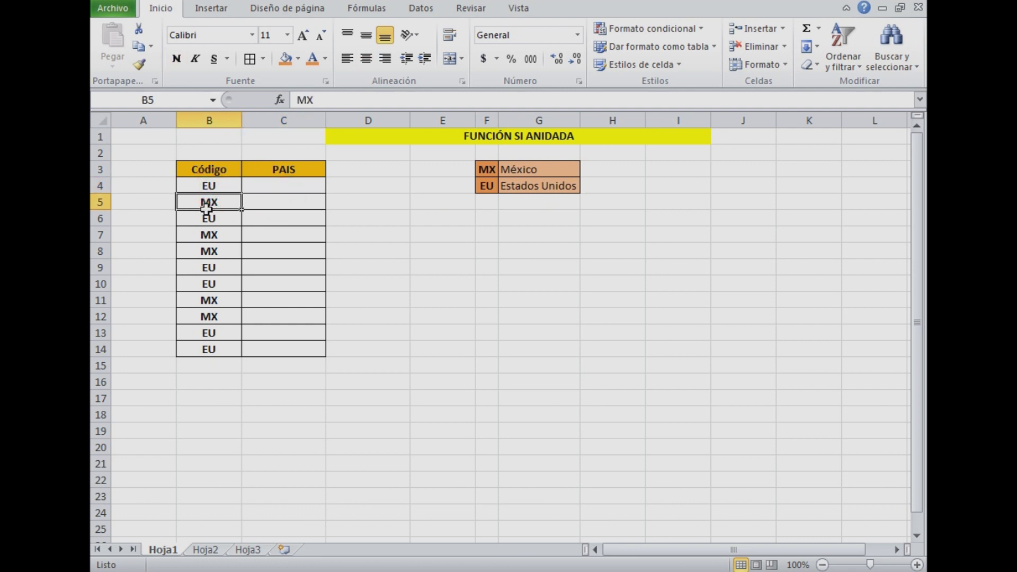
{"action": "left_click", "coordinate": [263, 219]}
{"action": "left_click", "coordinate": [222, 219]}
{"action": "left_click", "coordinate": [265, 234]}
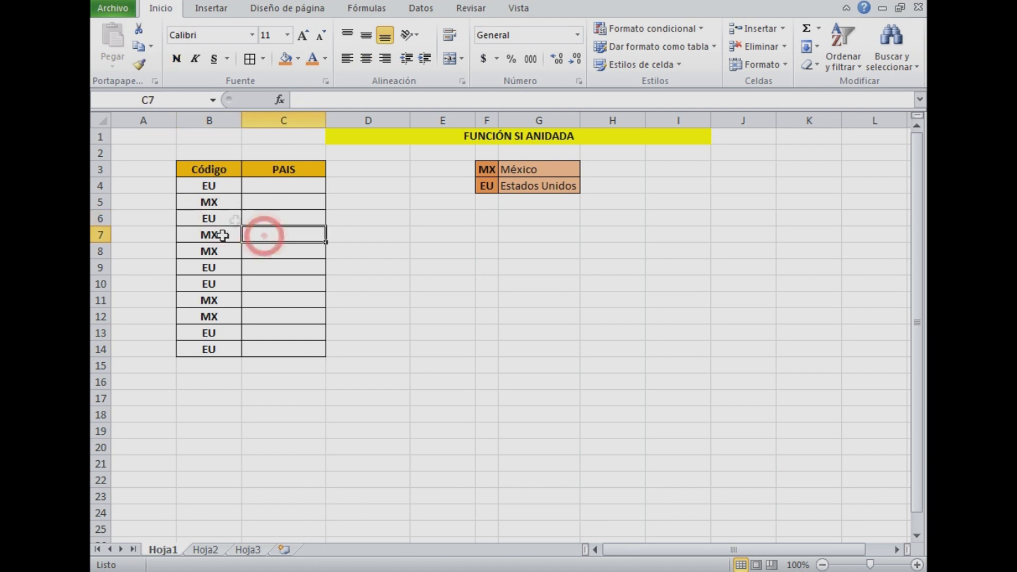
{"action": "left_click", "coordinate": [257, 190]}
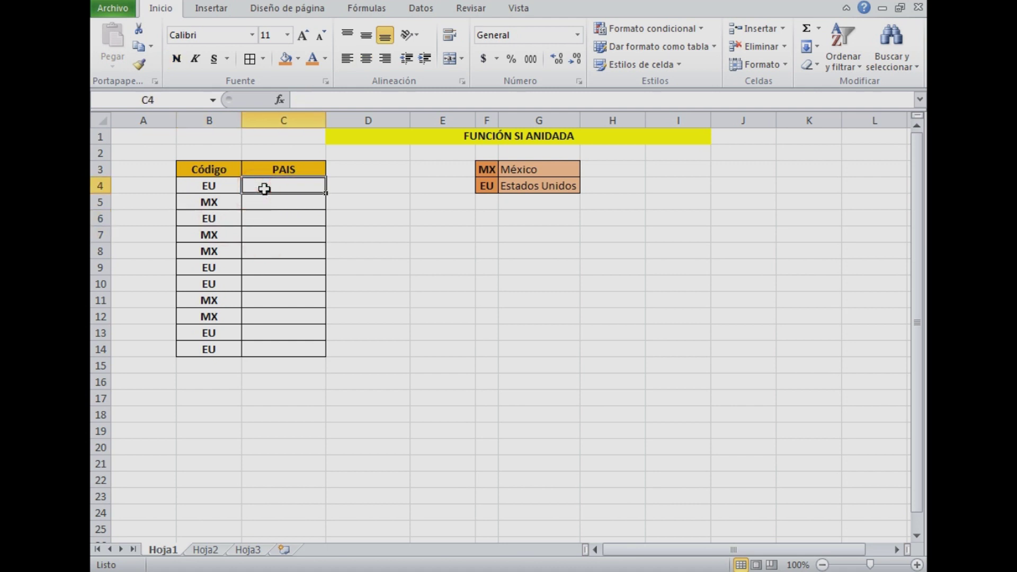
Step: Enter =SI(B4="MX","México","Estados Unidos") in C4
{"action": "type", "text": "=SI"}
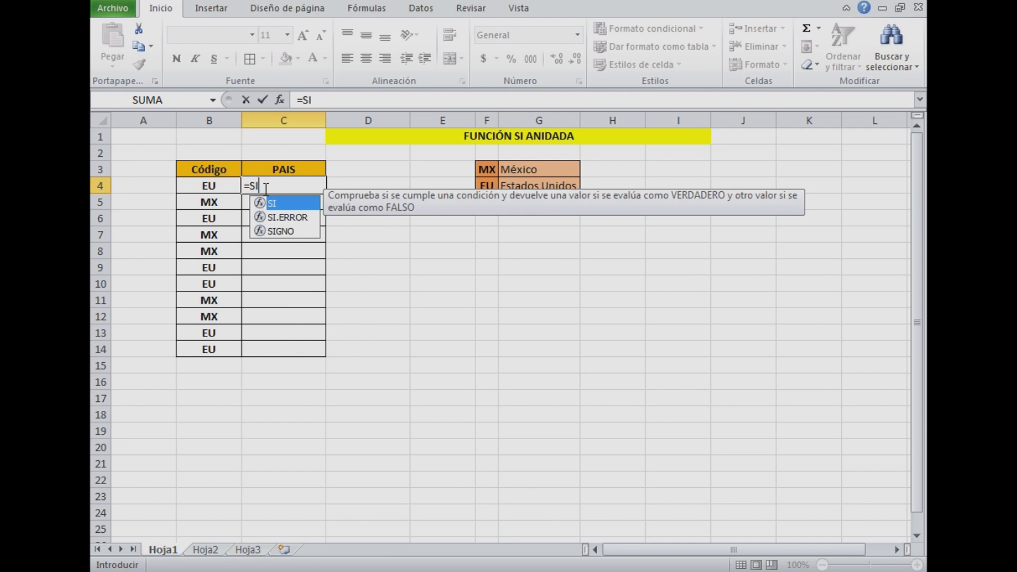
{"action": "type", "text": "("}
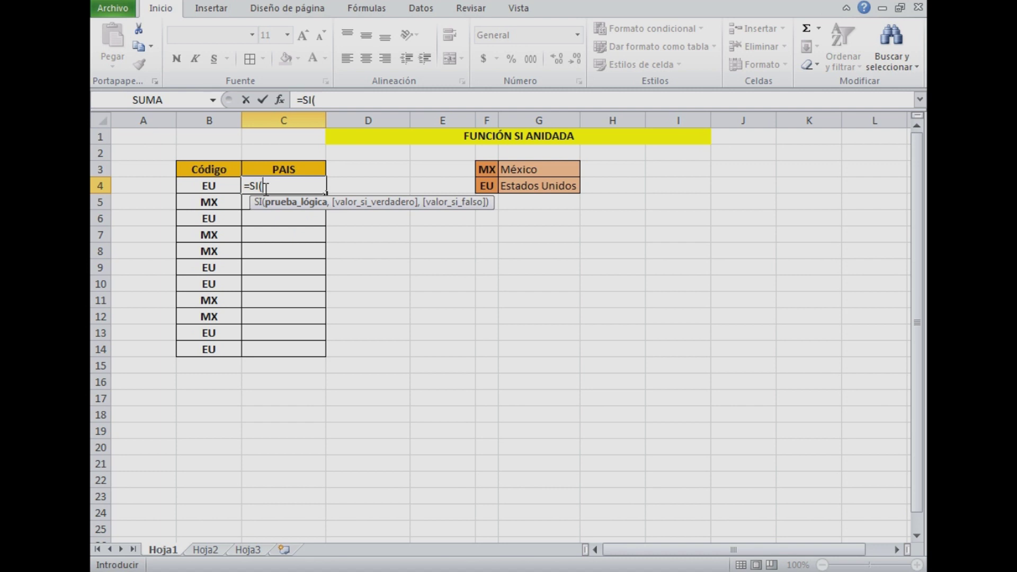
{"action": "left_click", "coordinate": [204, 189]}
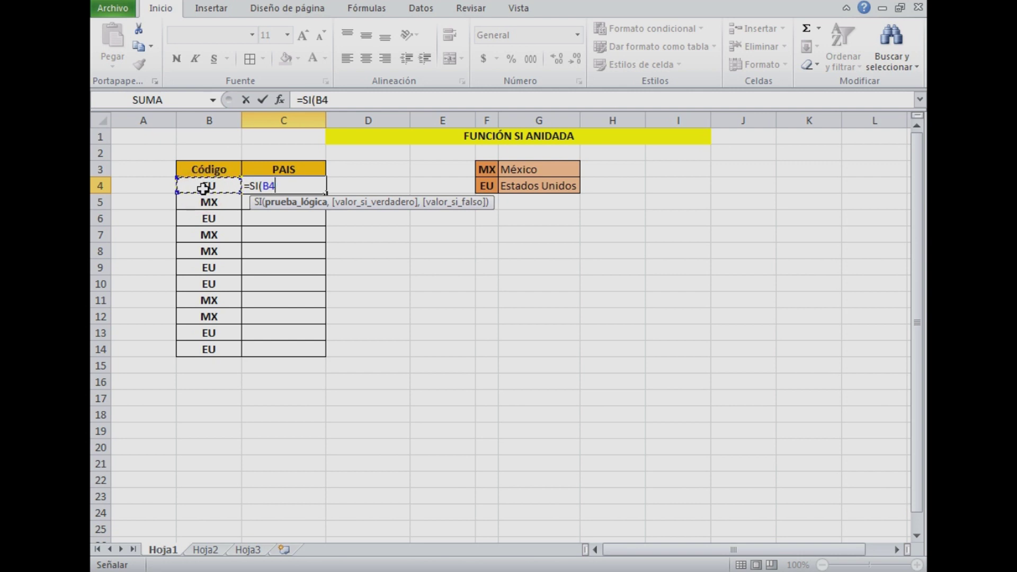
{"action": "type", "text": "="}
{"action": "type", "text": "\""}
{"action": "type", "text": "m"}
{"action": "key", "text": "BackSpace"}
{"action": "type", "text": "MX"}
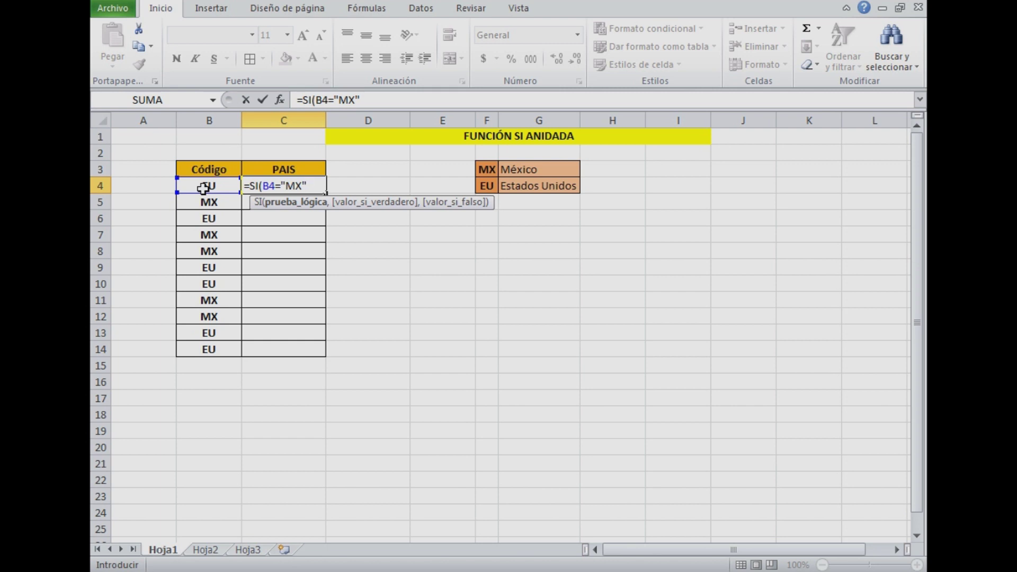
{"action": "type", "text": ",\"México"}
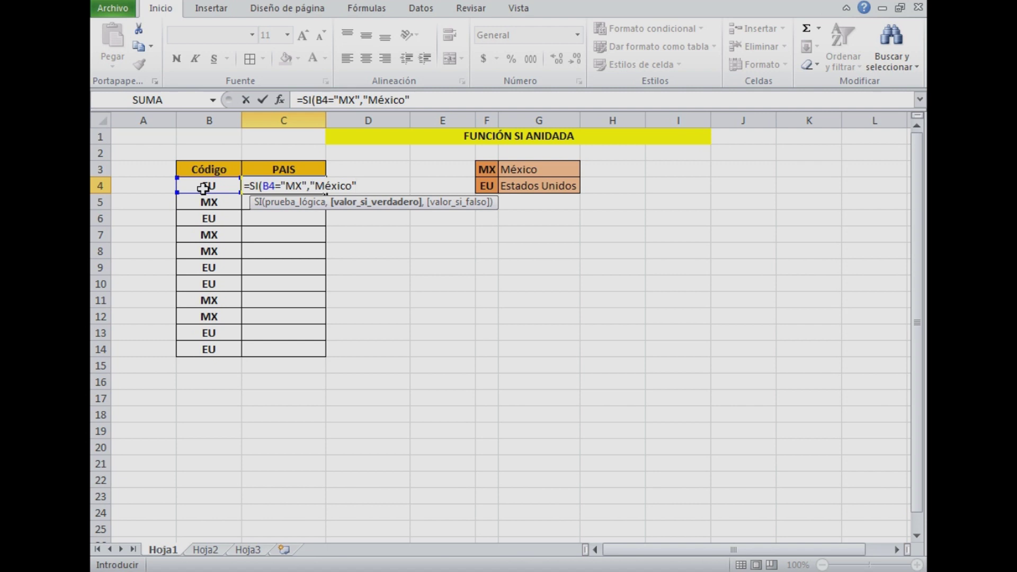
{"action": "type", "text": ","}
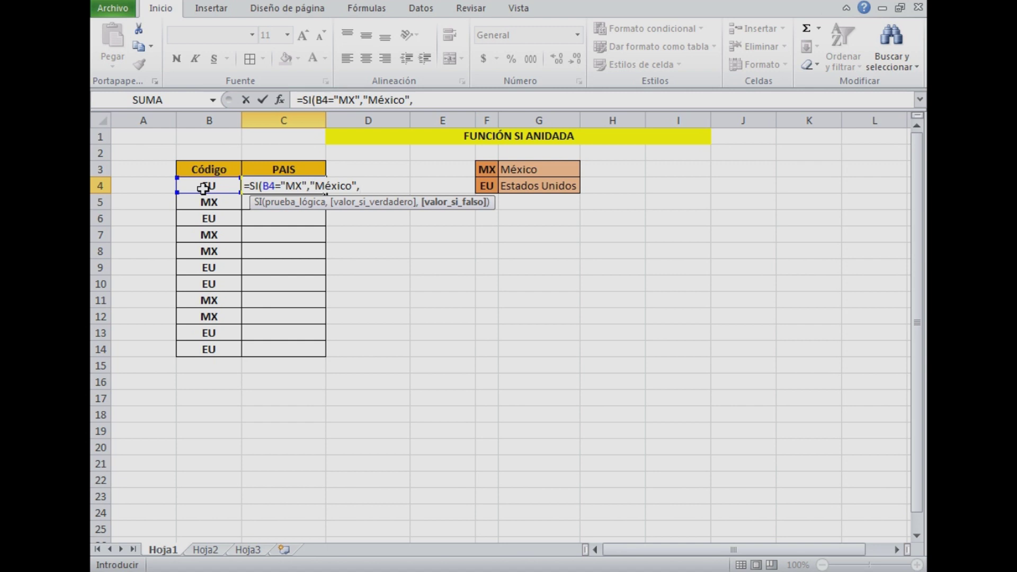
{"action": "type", "text": "\""}
{"action": "type", "text": "Estadis"}
{"action": "key", "text": "BackSpace"}
{"action": "key", "text": "BackSpace"}
{"action": "type", "text": "os Unidos\""}
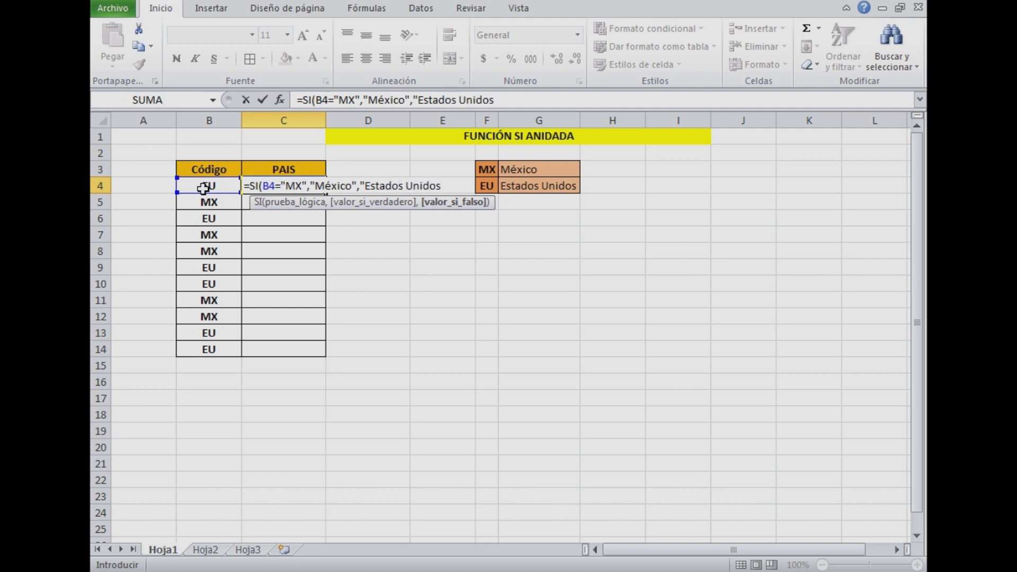
{"action": "type", "text": ")"}
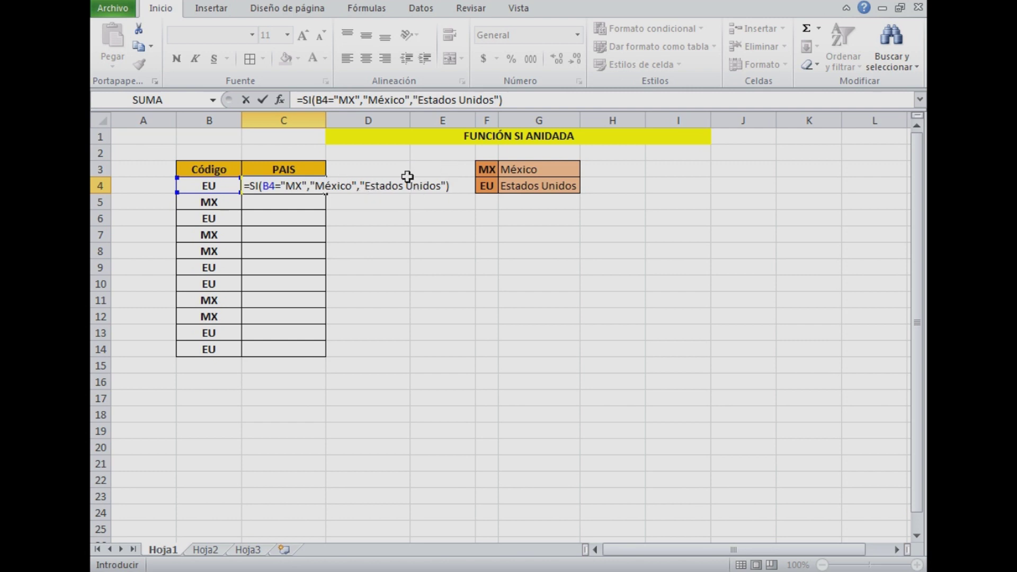
{"action": "key", "text": "Return"}
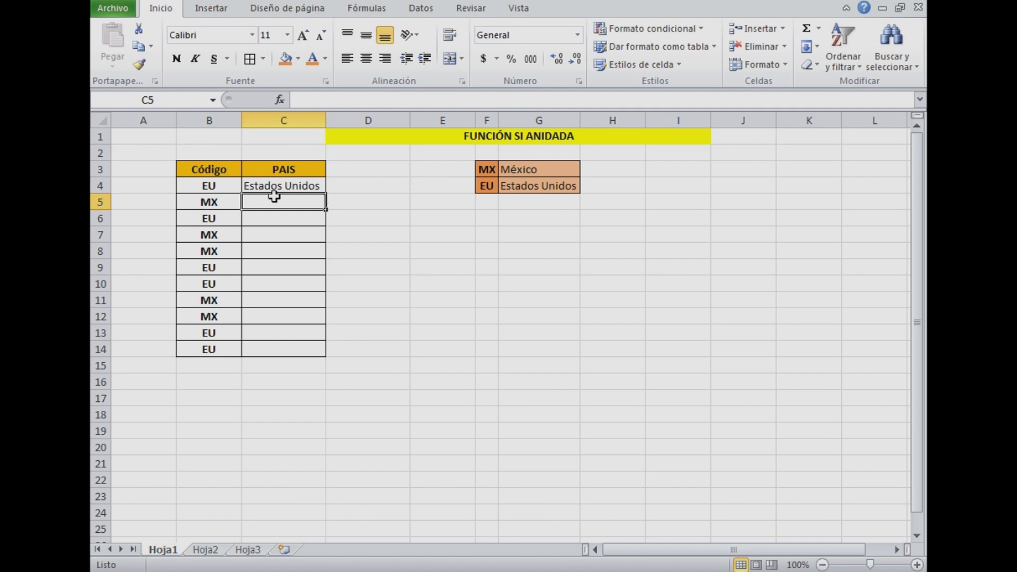
Step: Fill the C4 formula down the PAIS column to C14
{"action": "left_click", "coordinate": [210, 188]}
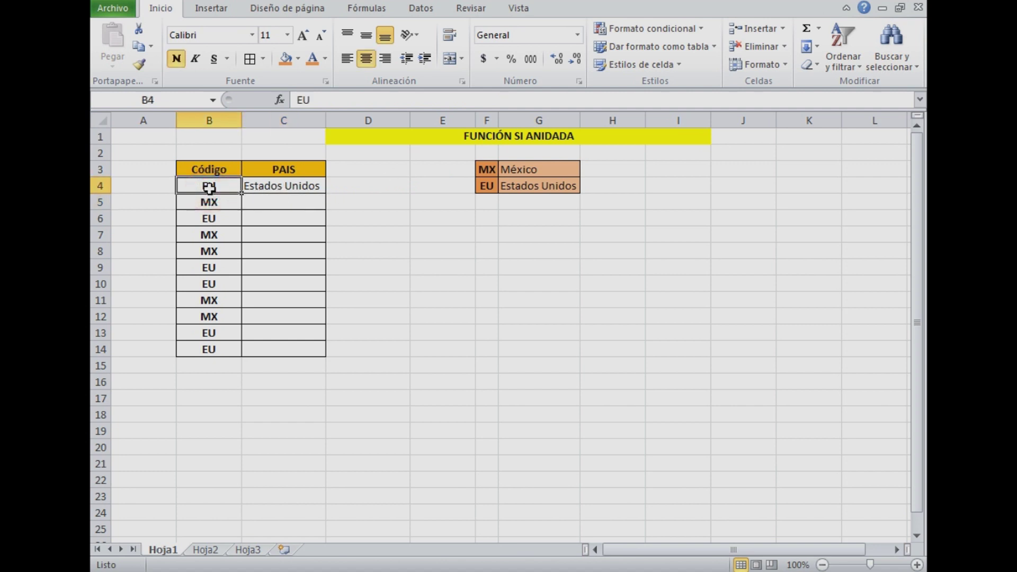
{"action": "left_click", "coordinate": [309, 188]}
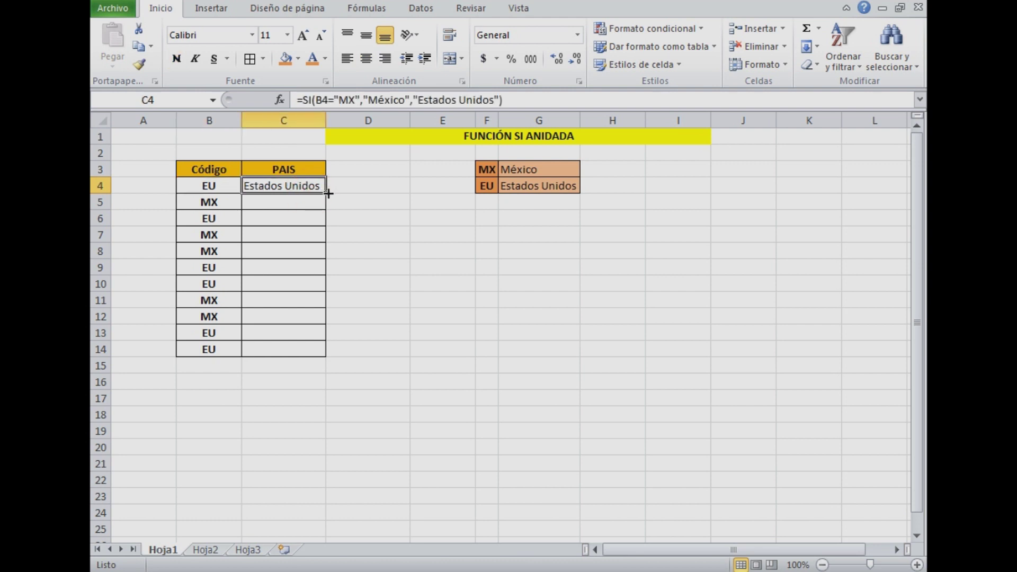
{"action": "left_click", "coordinate": [286, 186]}
{"action": "left_click_drag", "start_coordinate": [327, 194], "coordinate": [325, 358]}
{"action": "left_click", "coordinate": [364, 251]}
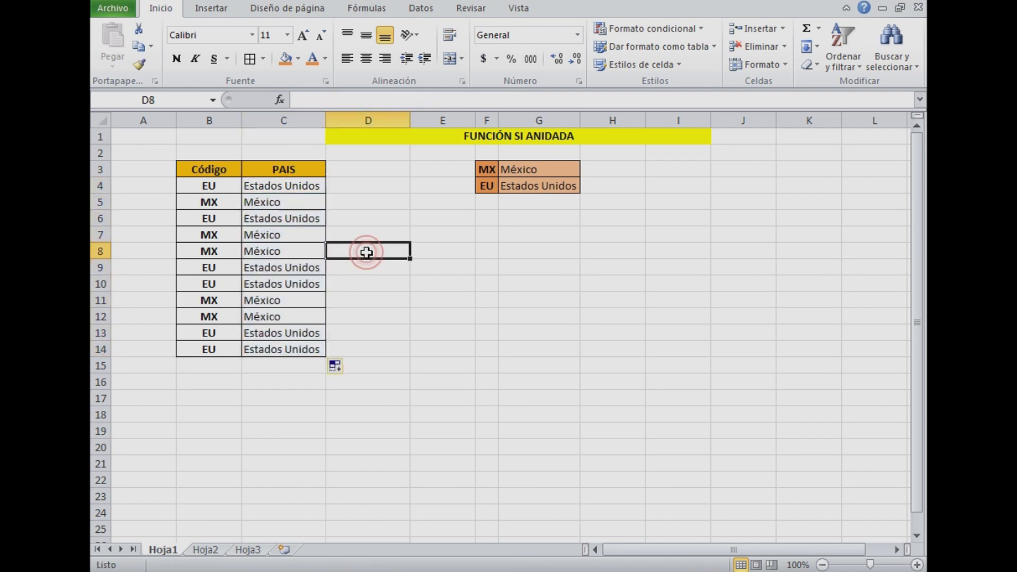
Step: Check the copied formulas in C5 to C8 against their MX and EU codes
{"action": "left_click", "coordinate": [258, 186]}
{"action": "left_click", "coordinate": [267, 201]}
{"action": "left_click", "coordinate": [268, 219]}
{"action": "left_click", "coordinate": [266, 249]}
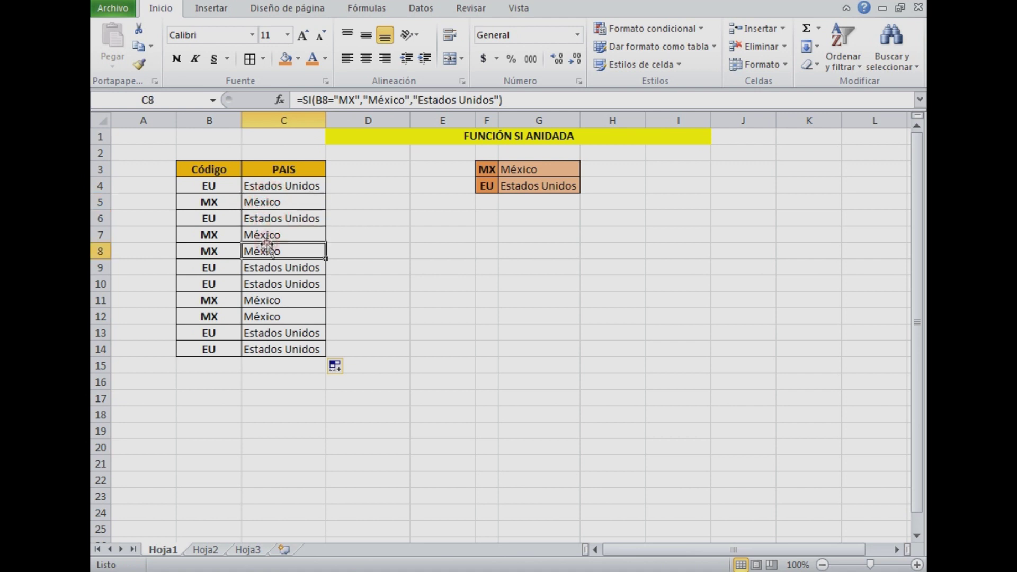
{"action": "left_click", "coordinate": [209, 201]}
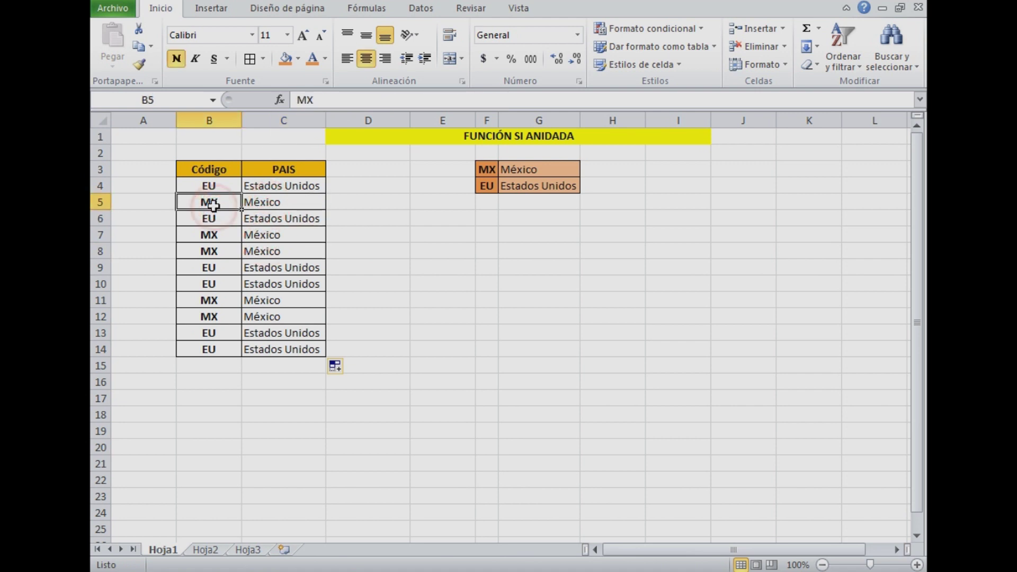
{"action": "left_click", "coordinate": [271, 202]}
{"action": "left_click", "coordinate": [216, 220]}
{"action": "left_click", "coordinate": [270, 222]}
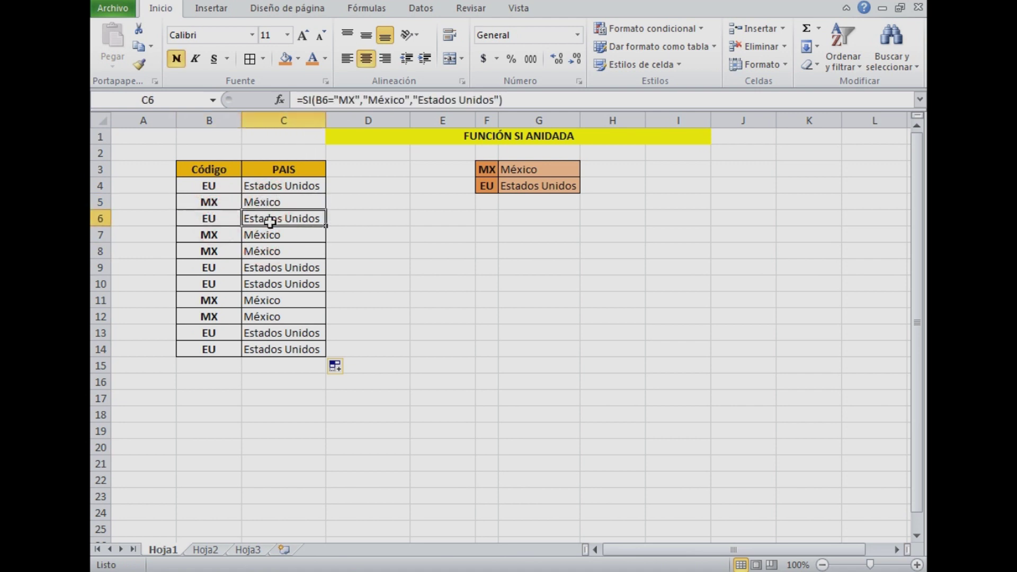
{"action": "left_click", "coordinate": [222, 235]}
{"action": "left_click", "coordinate": [249, 235]}
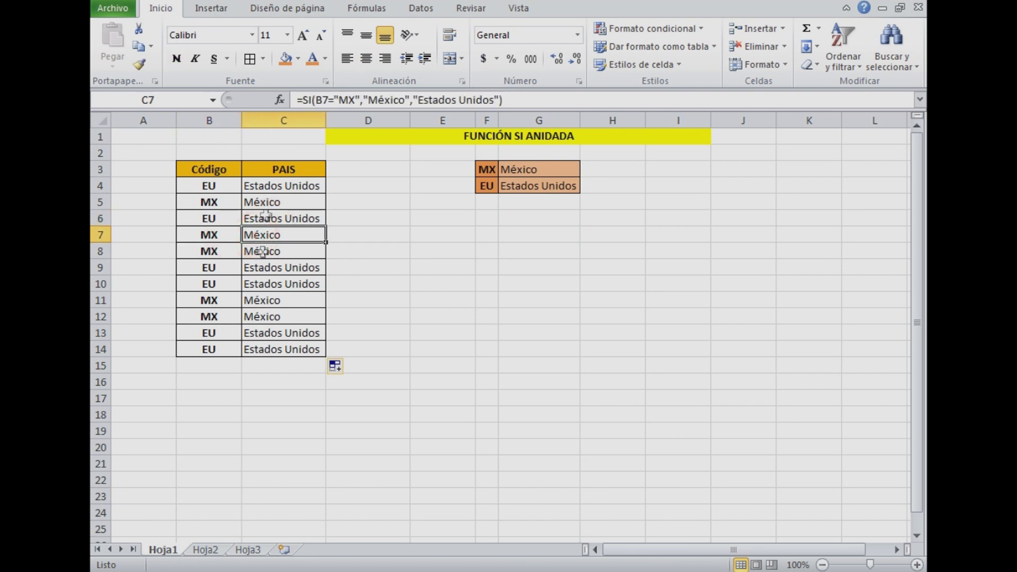
{"action": "left_click", "coordinate": [278, 185]}
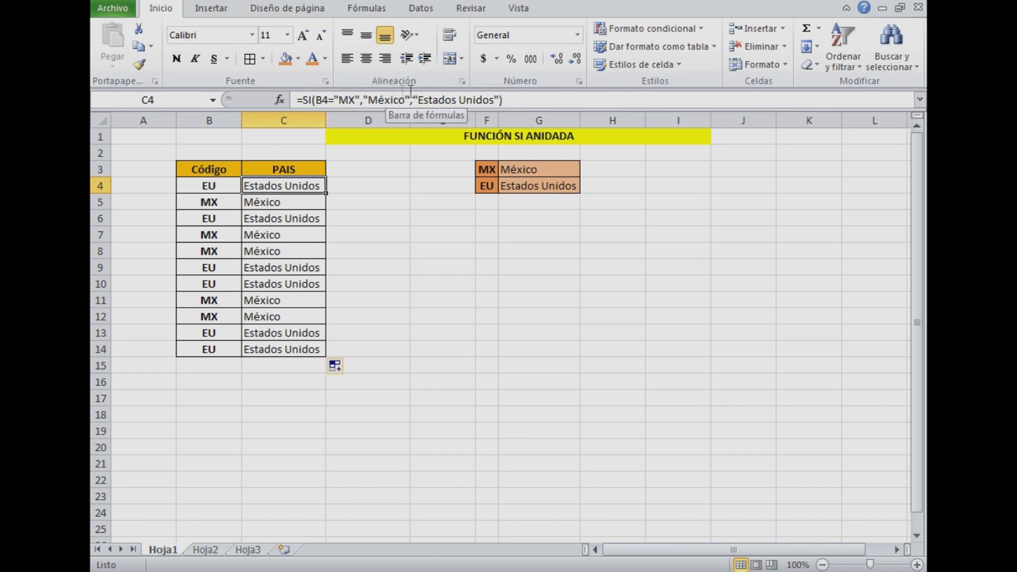
{"action": "left_click", "coordinate": [354, 233]}
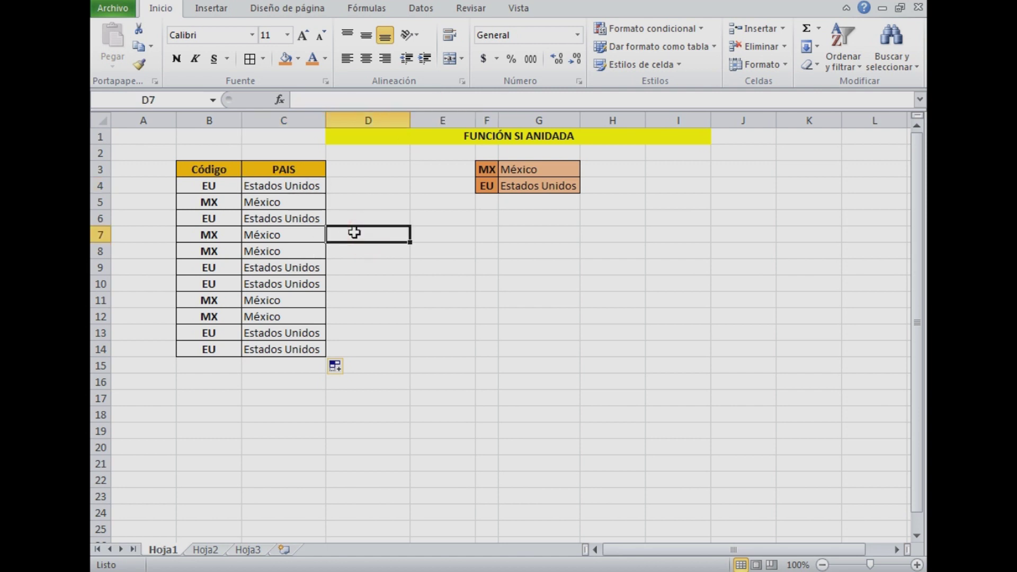
Step: Enter CA in F5 and Canadá in G5 below the country key
{"action": "left_click", "coordinate": [483, 201]}
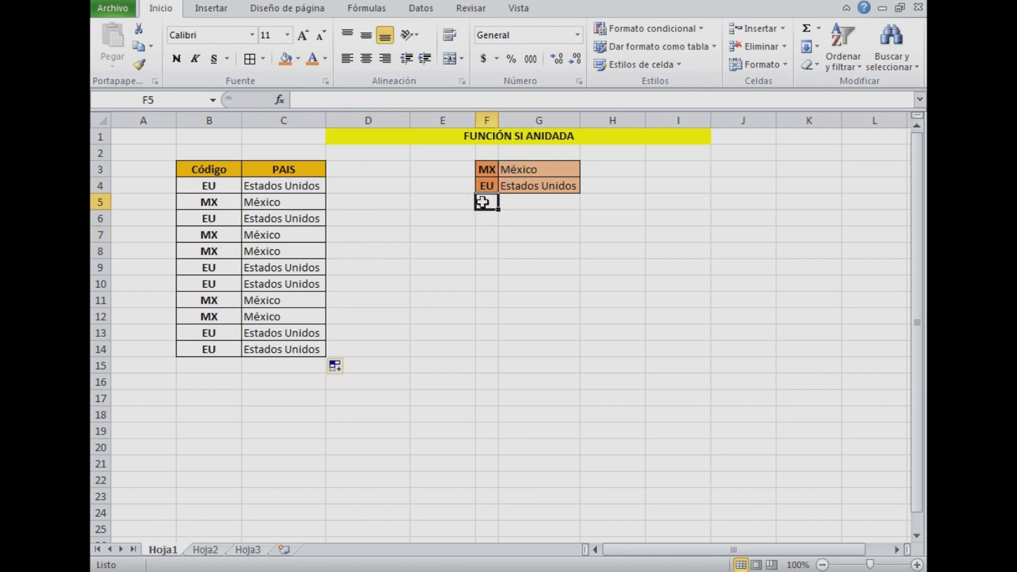
{"action": "type", "text": "c"}
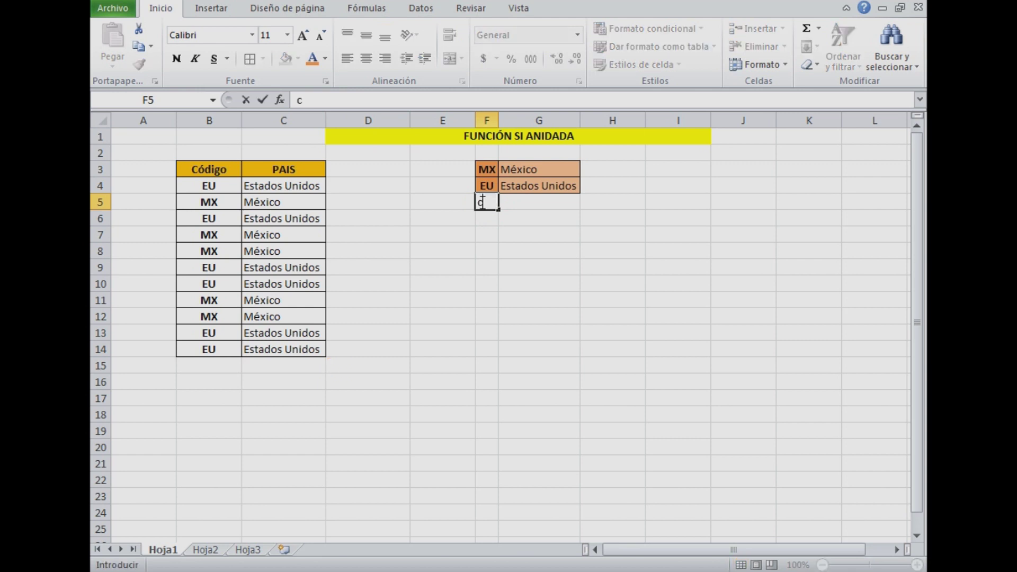
{"action": "type", "text": "CA"}
{"action": "key", "text": "Tab"}
{"action": "type", "text": "CA"}
{"action": "key", "text": "BackSpace"}
{"action": "type", "text": "anadá"}
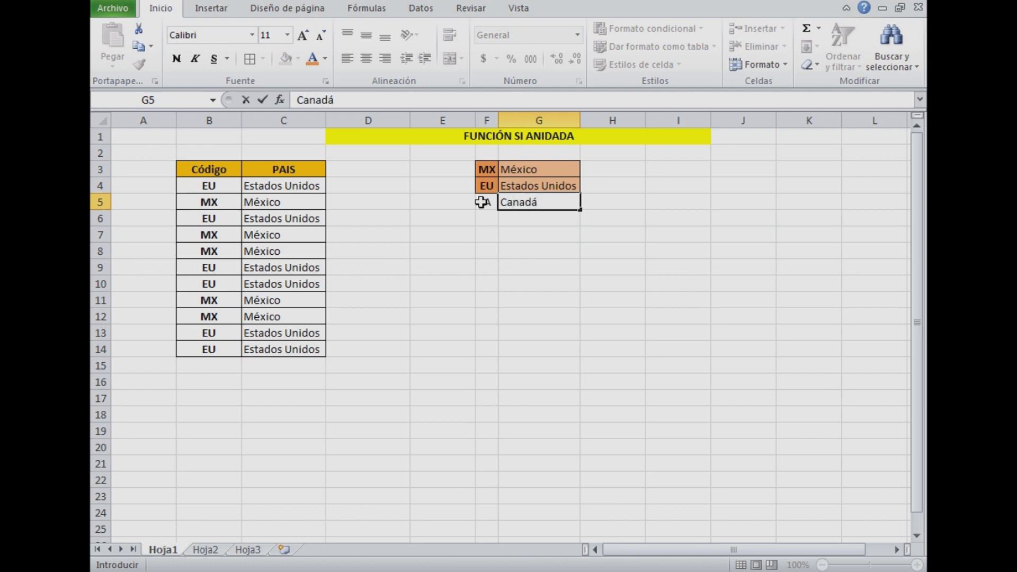
{"action": "key", "text": "Tab"}
Step: Give F5:G5 all borders and orange fill, with a lighter orange for Canadá
{"action": "left_click_drag", "start_coordinate": [485, 202], "coordinate": [512, 207]}
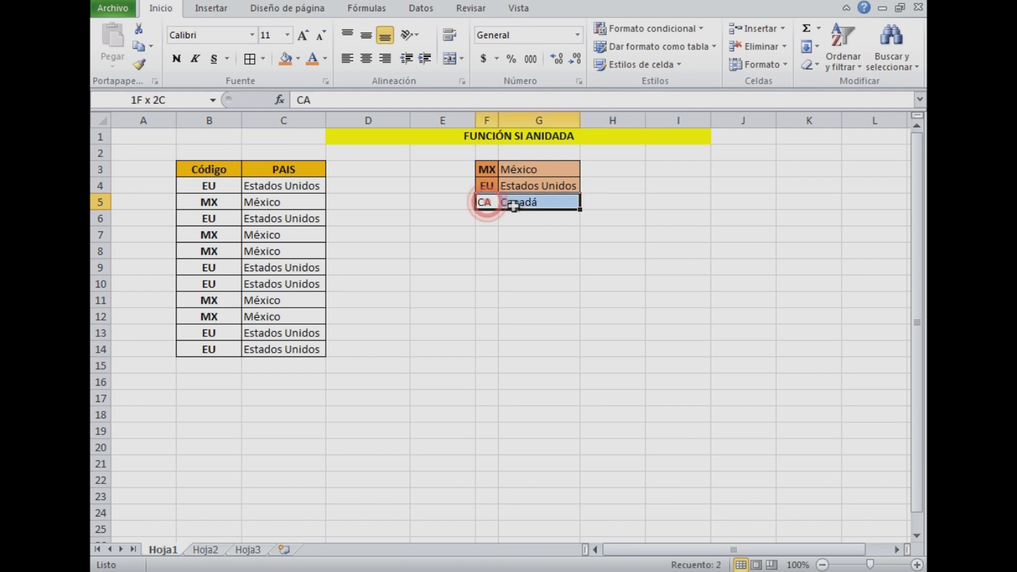
{"action": "left_click", "coordinate": [252, 59]}
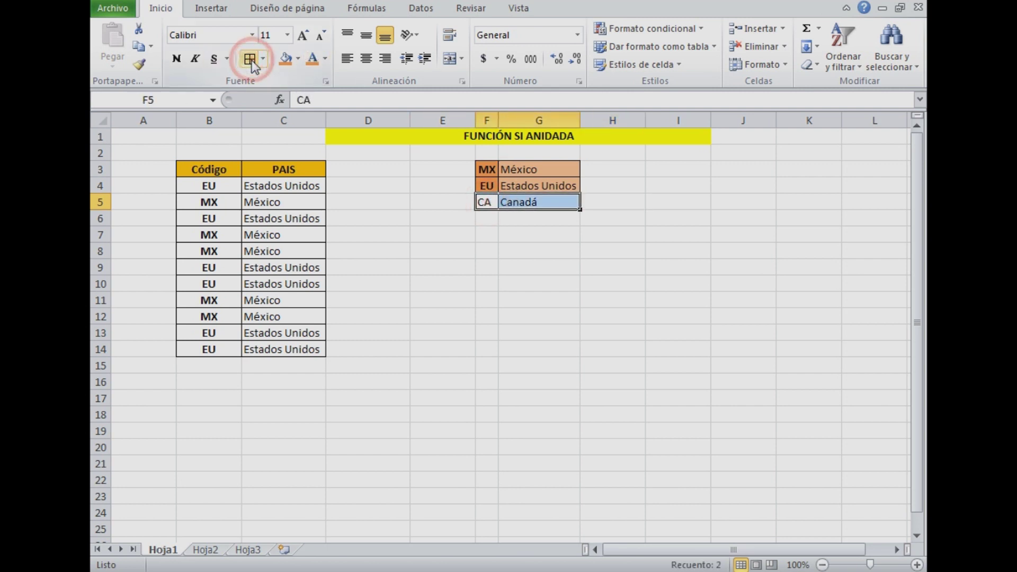
{"action": "left_click", "coordinate": [288, 61]}
{"action": "left_click", "coordinate": [483, 233]}
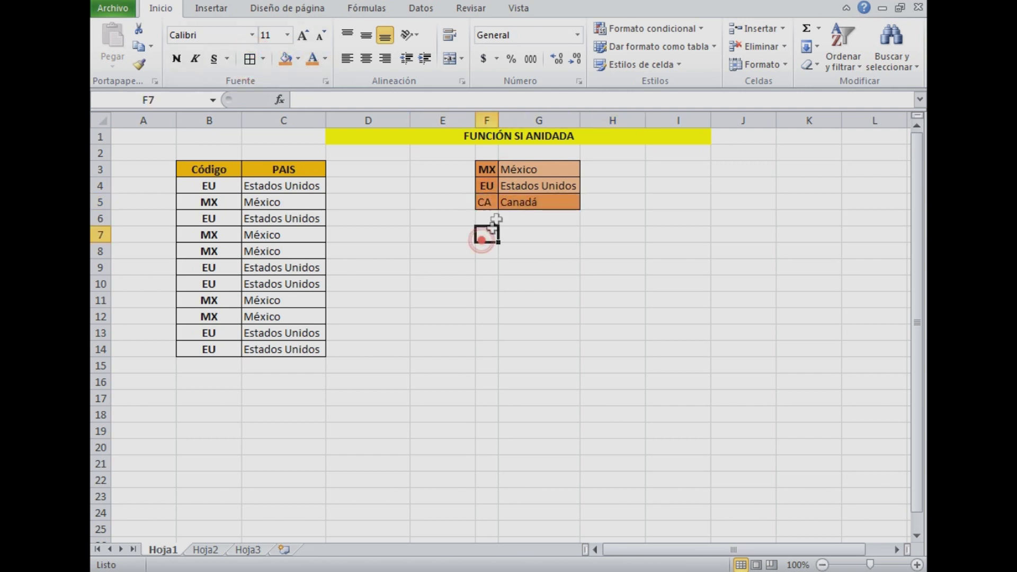
{"action": "left_click", "coordinate": [526, 204]}
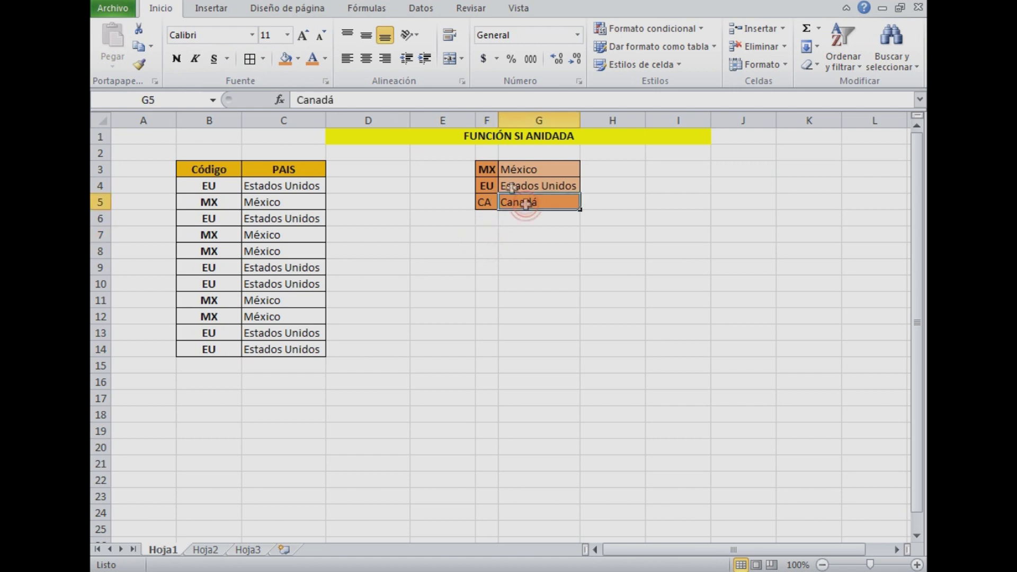
{"action": "left_click", "coordinate": [298, 59]}
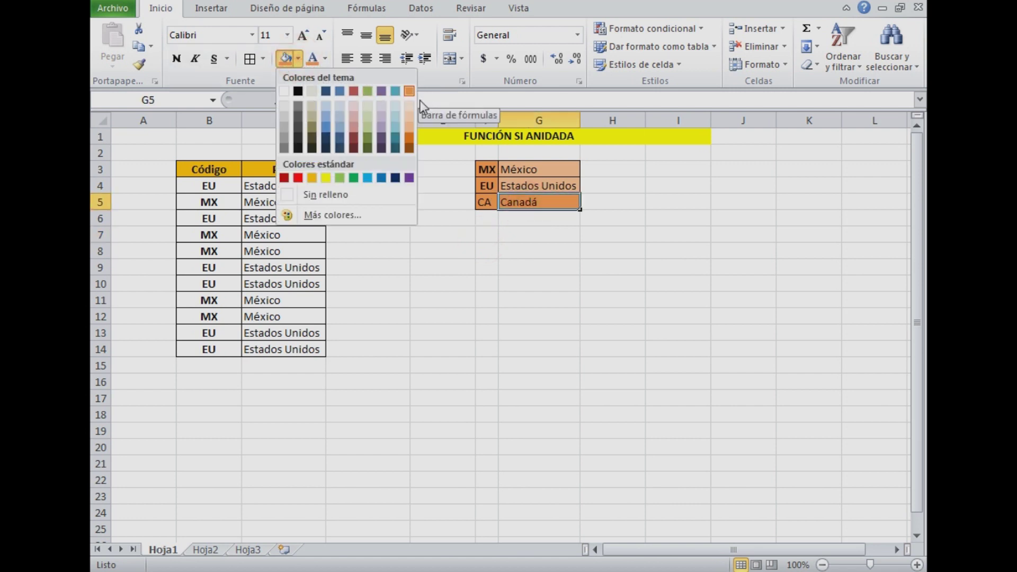
{"action": "left_click", "coordinate": [408, 113]}
{"action": "left_click", "coordinate": [485, 237]}
Step: Make the CA code bold and centred horizontally and vertically
{"action": "left_click", "coordinate": [489, 201]}
{"action": "left_click", "coordinate": [176, 59]}
{"action": "left_click", "coordinate": [366, 58]}
{"action": "left_click", "coordinate": [366, 35]}
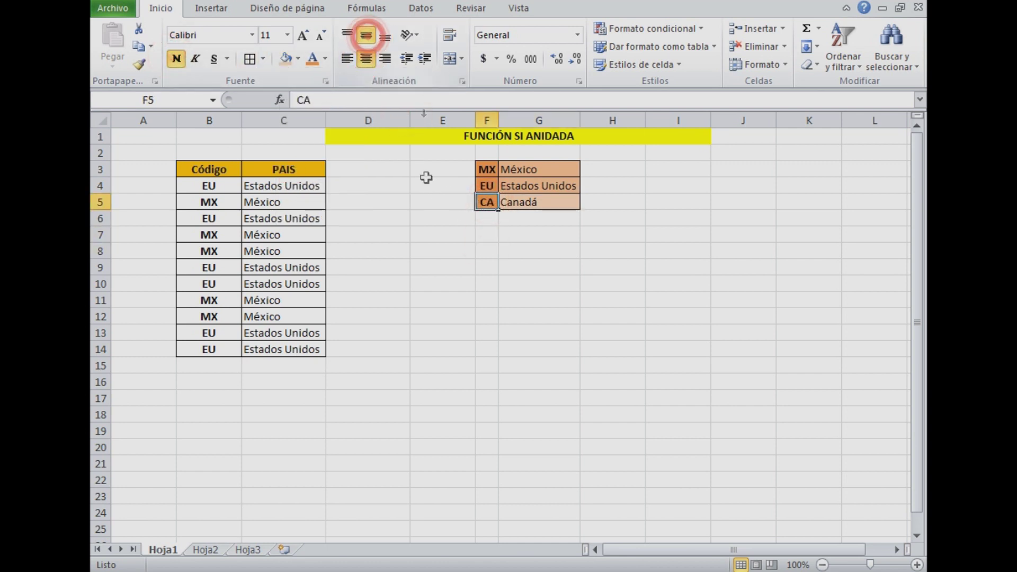
{"action": "left_click", "coordinate": [430, 206]}
{"action": "left_click", "coordinate": [392, 298]}
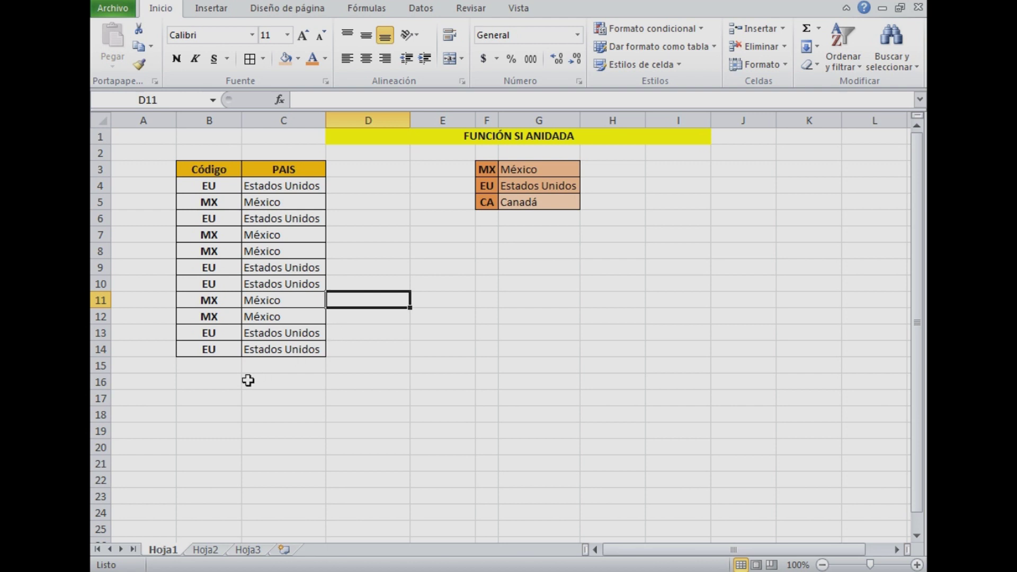
Step: Clear the PAIS values from C4:C14
{"action": "left_click", "coordinate": [266, 352]}
{"action": "key", "text": "BackSpace"}
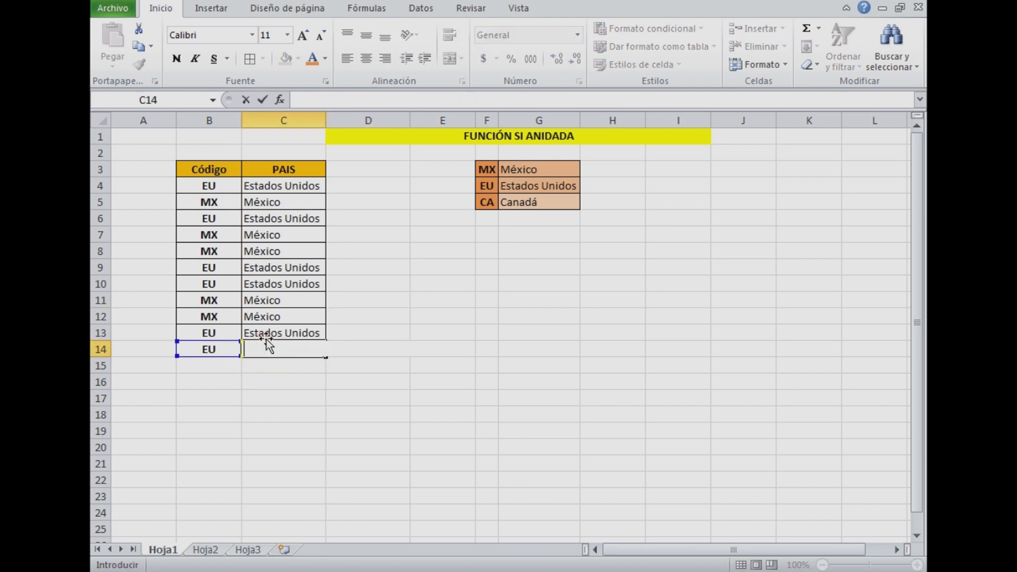
{"action": "key", "text": "Return"}
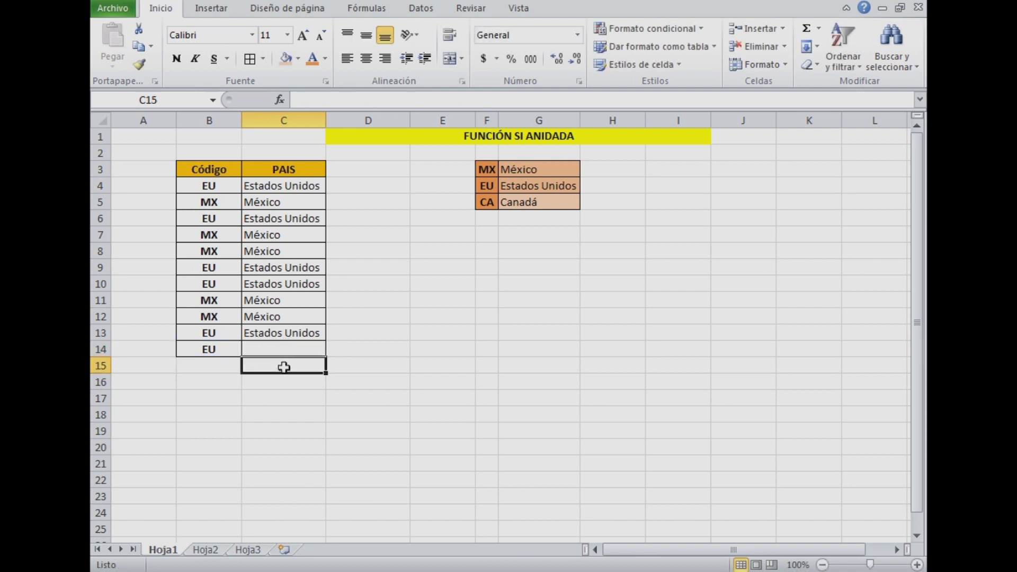
{"action": "left_click", "coordinate": [316, 345]}
{"action": "left_click_drag", "start_coordinate": [322, 359], "coordinate": [319, 181]}
{"action": "left_click", "coordinate": [412, 213]}
Step: Change the codes in B10, B8, B6 and B12 to CA
{"action": "left_click", "coordinate": [212, 284]}
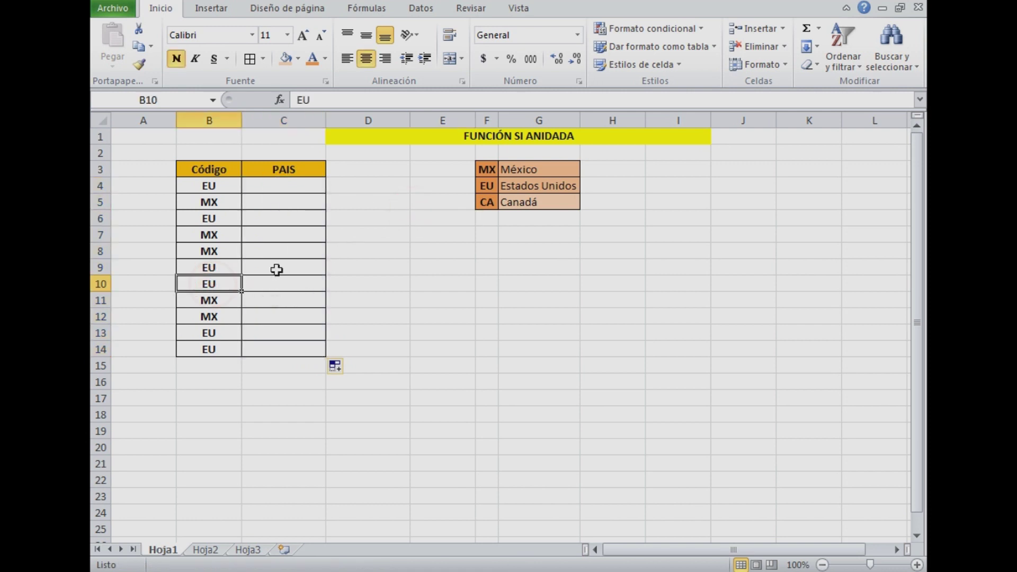
{"action": "type", "text": "c"}
{"action": "key", "text": "BackSpace"}
{"action": "type", "text": "C"}
{"action": "key", "text": "Up"}
{"action": "key", "text": "Up"}
{"action": "type", "text": "C"}
{"action": "key", "text": "Right"}
{"action": "key", "text": "Up"}
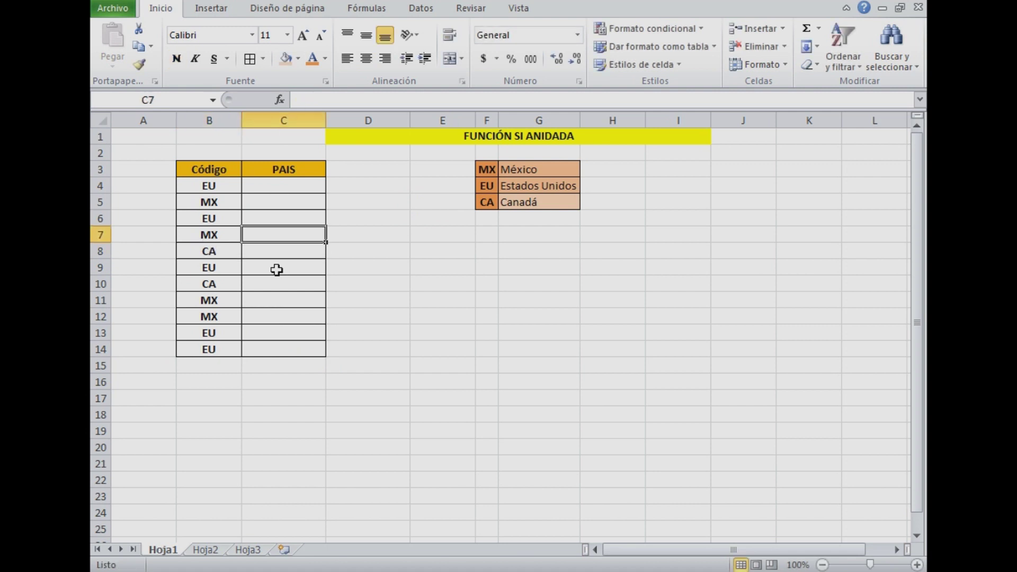
{"action": "key", "text": "Left"}
{"action": "key", "text": "Up"}
{"action": "type", "text": "C"}
{"action": "key", "text": "Down"}
{"action": "key", "text": "Down"}
{"action": "key", "text": "Down"}
{"action": "key", "text": "Down"}
{"action": "key", "text": "Down"}
{"action": "key", "text": "Down"}
{"action": "type", "text": "C"}
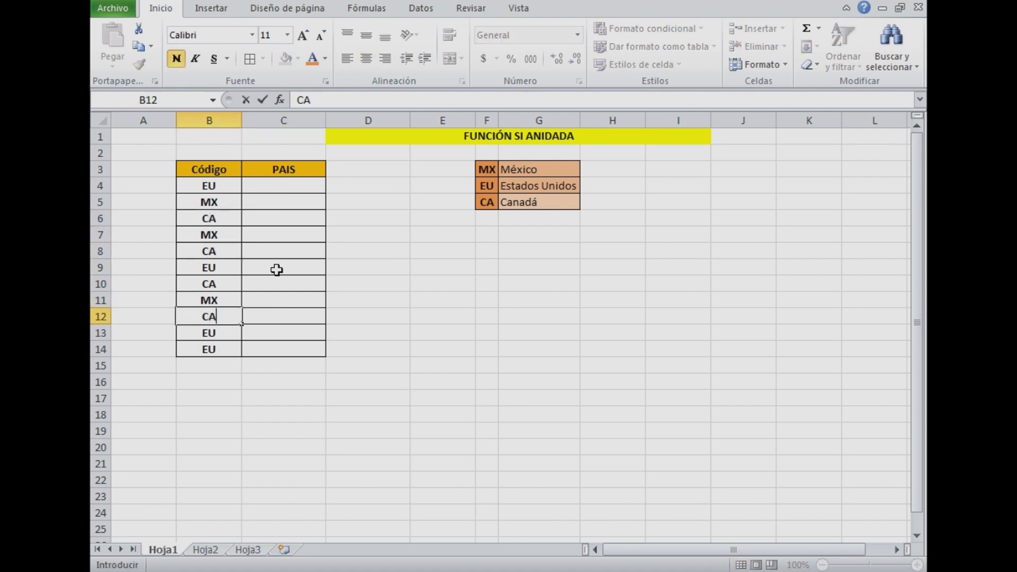
{"action": "key", "text": "Right"}
{"action": "key", "text": "Up"}
{"action": "key", "text": "Up"}
{"action": "key", "text": "Up"}
{"action": "key", "text": "Up"}
{"action": "key", "text": "Up"}
{"action": "key", "text": "Up"}
{"action": "key", "text": "Up"}
{"action": "key", "text": "Up"}
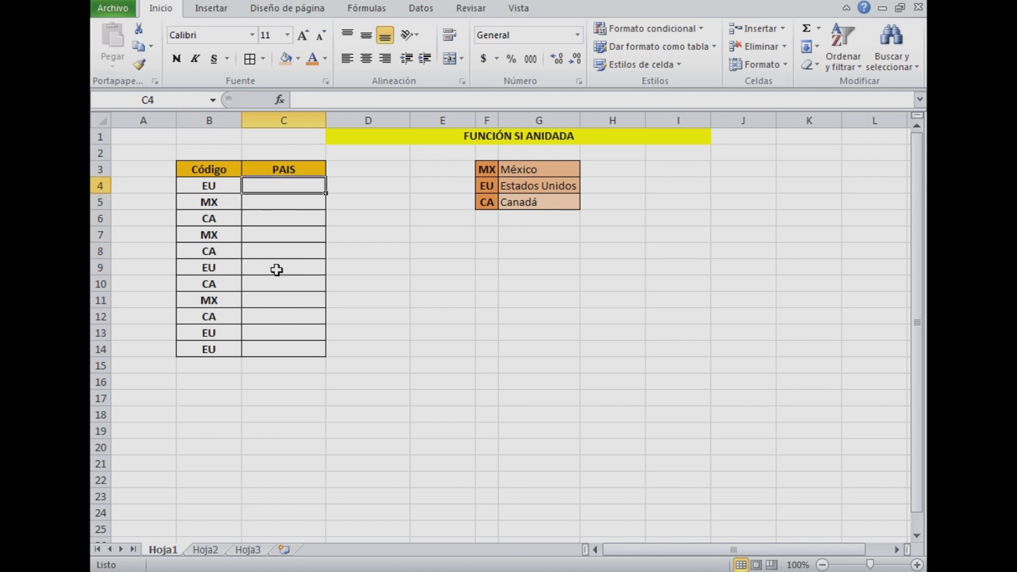
Step: Re-enter =SI(B4="MX","México","Estados Unidos") in C4
{"action": "type", "text": "=S"}
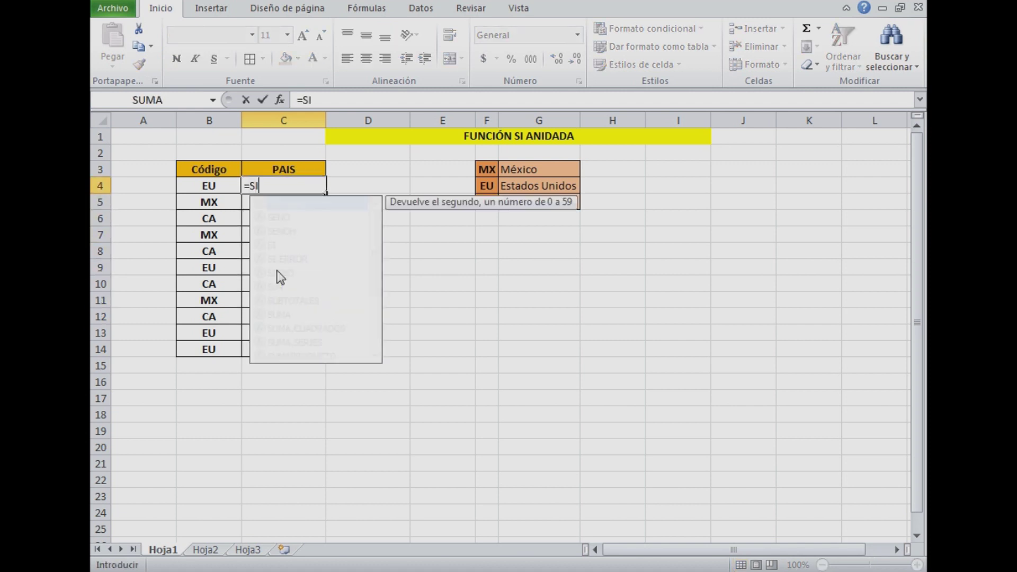
{"action": "type", "text": "I("}
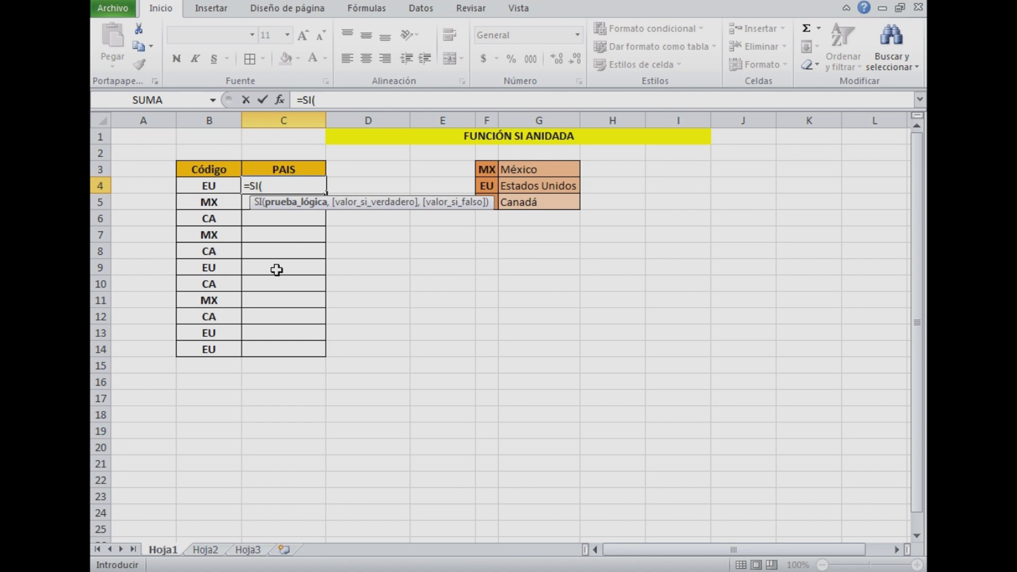
{"action": "left_click", "coordinate": [203, 186]}
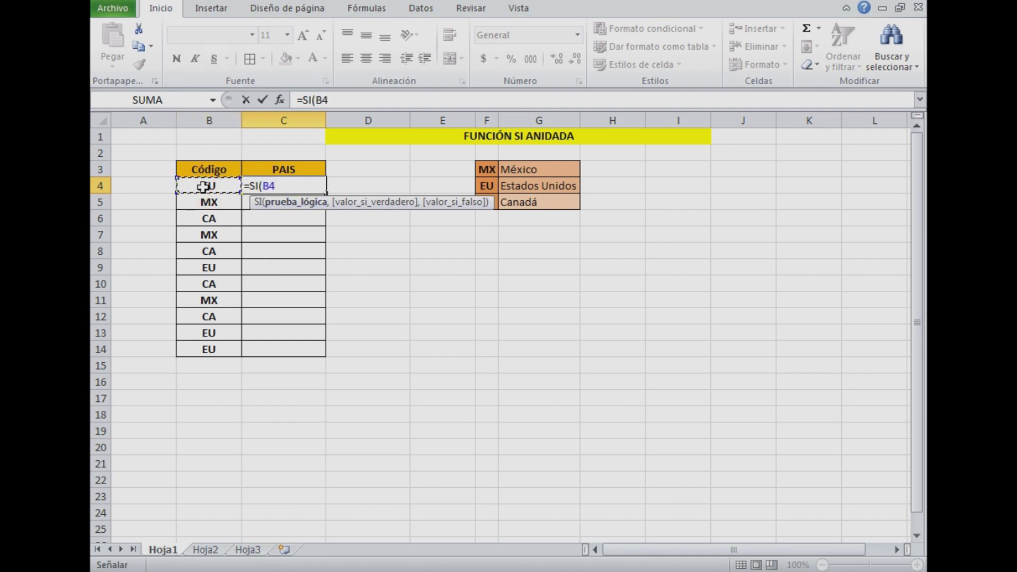
{"action": "type", "text": "=\""}
{"action": "type", "text": "MX\""}
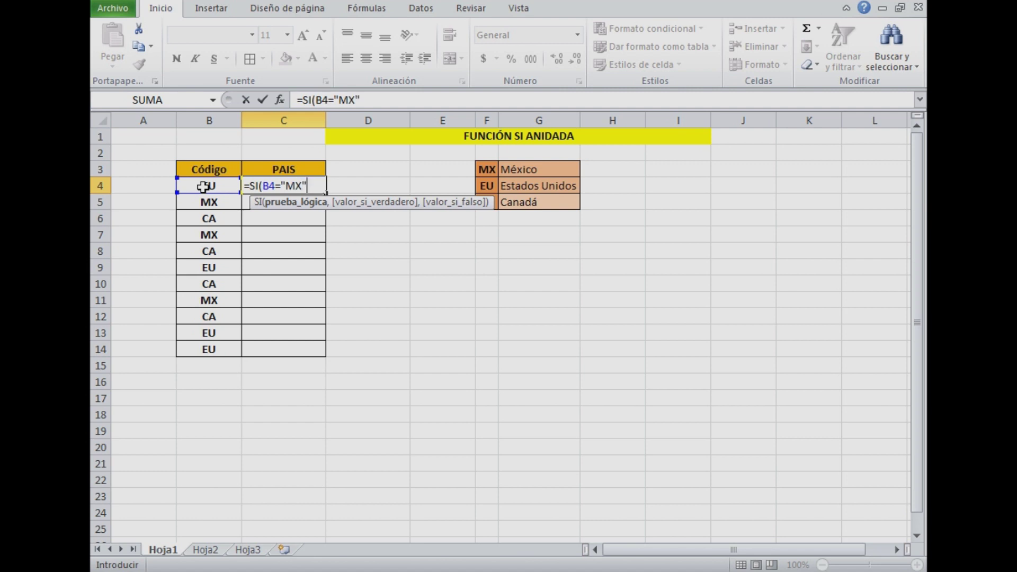
{"action": "type", "text": ",\"México\""}
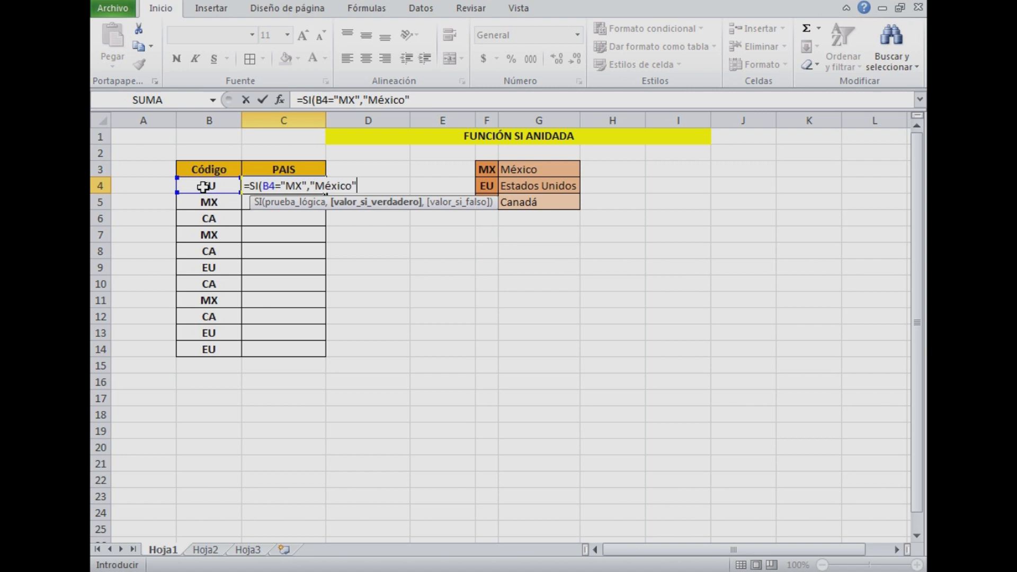
{"action": "type", "text": ",\"Estados Unidos\""}
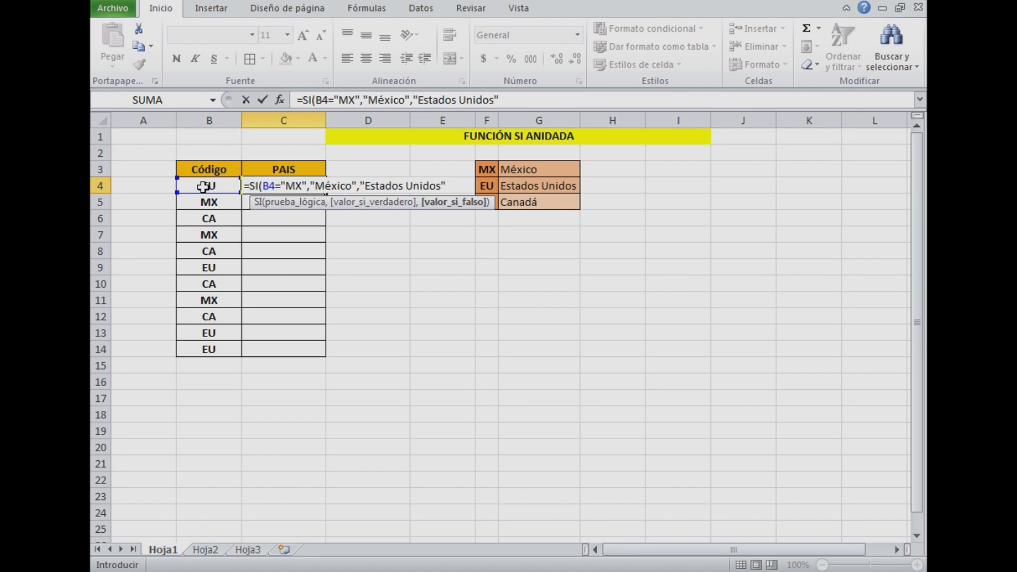
{"action": "type", "text": ")"}
{"action": "key", "text": "Return"}
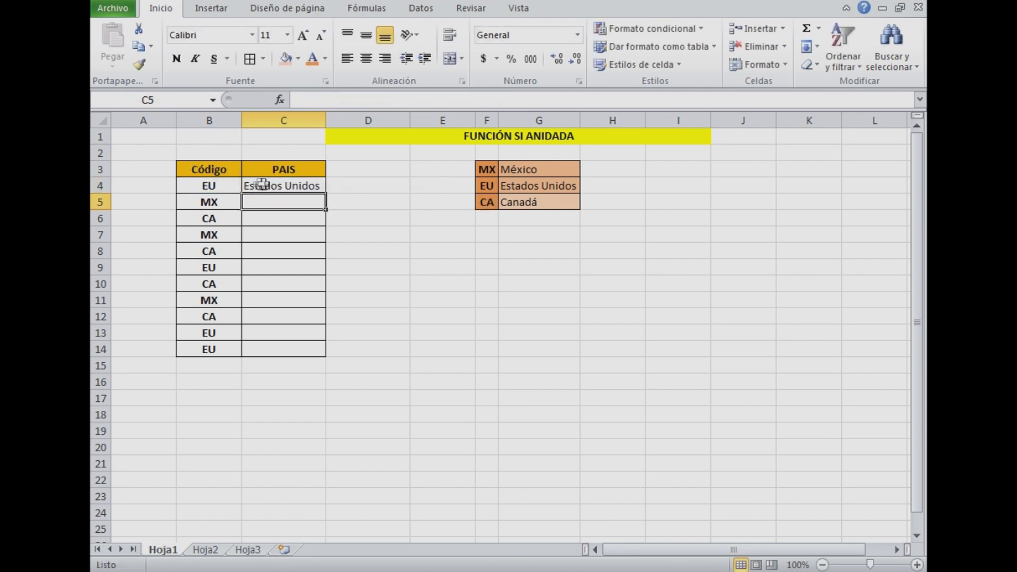
Step: Fill the C4 formula down to C14 and check the CA rows showing Estados Unidos
{"action": "left_click", "coordinate": [317, 187]}
{"action": "left_click_drag", "start_coordinate": [325, 193], "coordinate": [324, 352]}
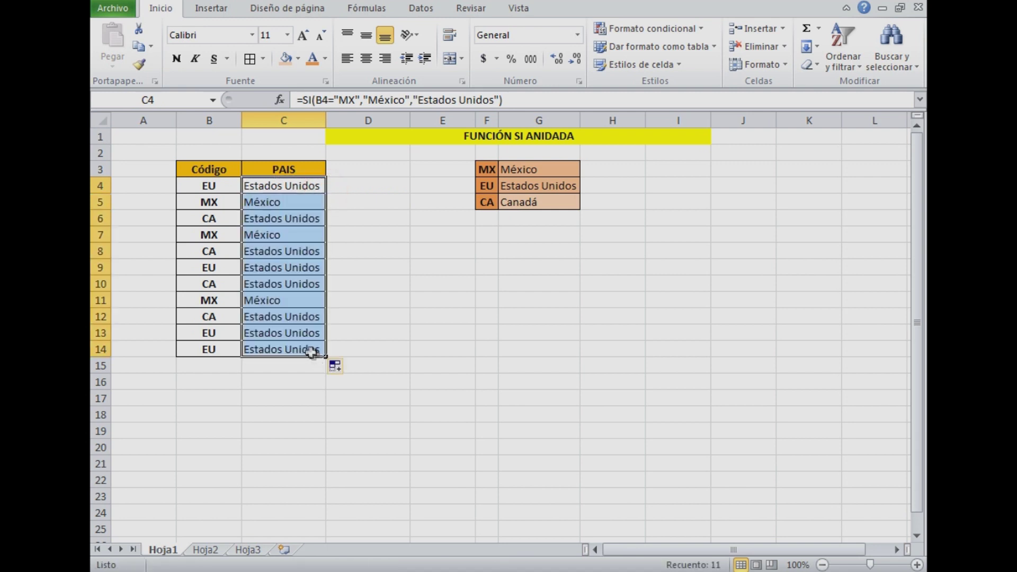
{"action": "left_click", "coordinate": [353, 257]}
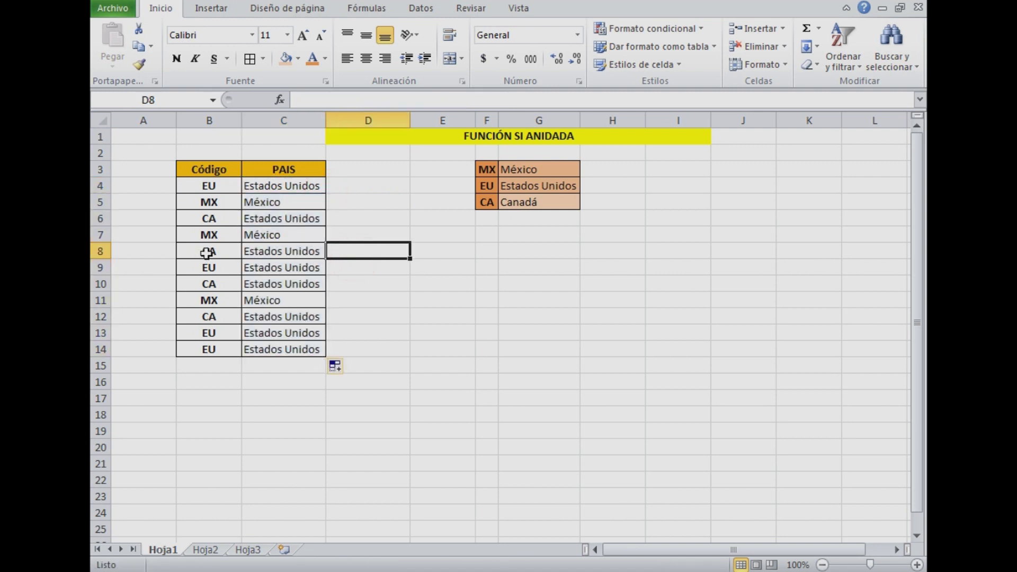
{"action": "left_click", "coordinate": [274, 255]}
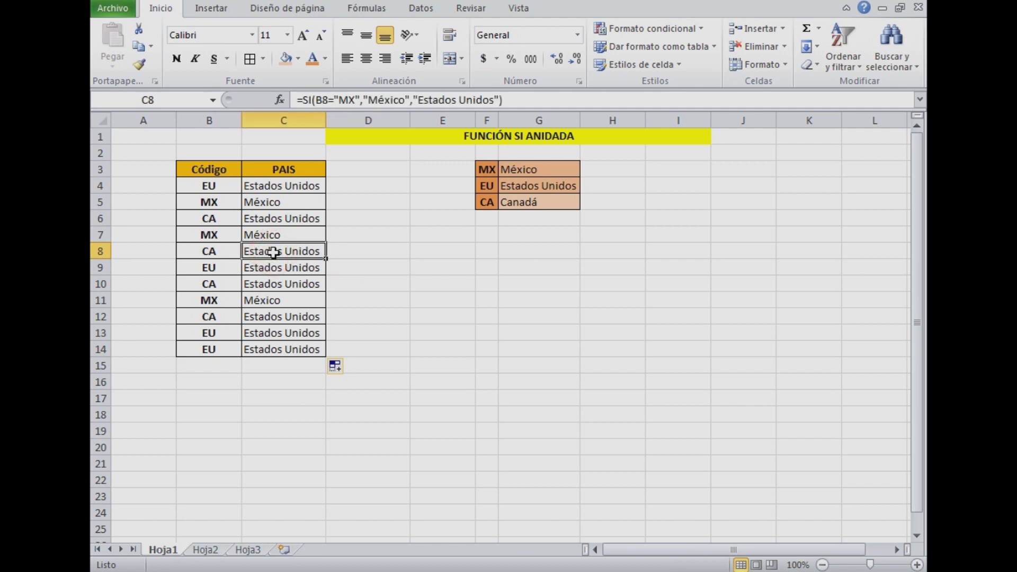
{"action": "left_click", "coordinate": [212, 283]}
{"action": "left_click", "coordinate": [265, 284]}
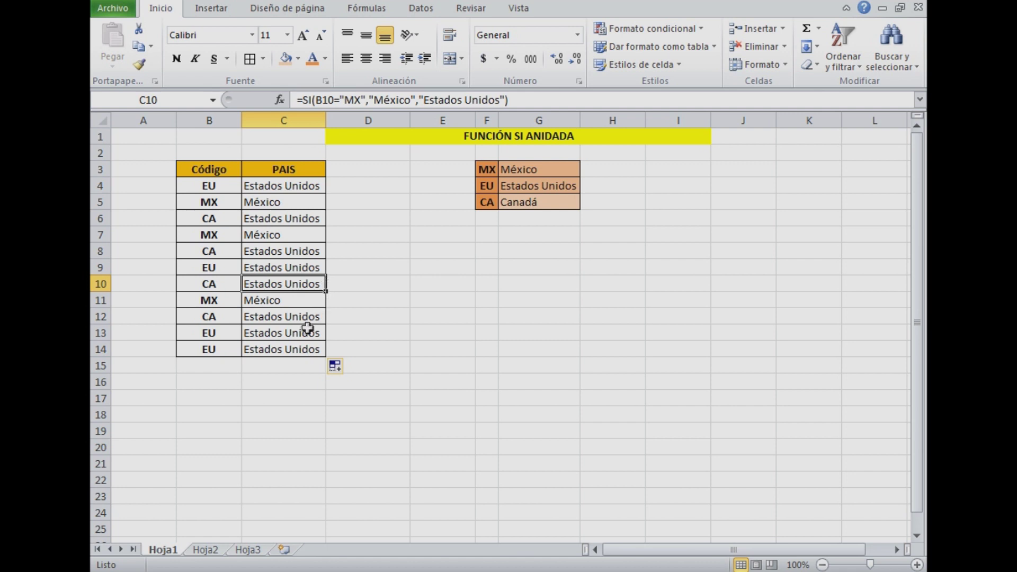
Step: Delete the result in C14
{"action": "left_click", "coordinate": [289, 348]}
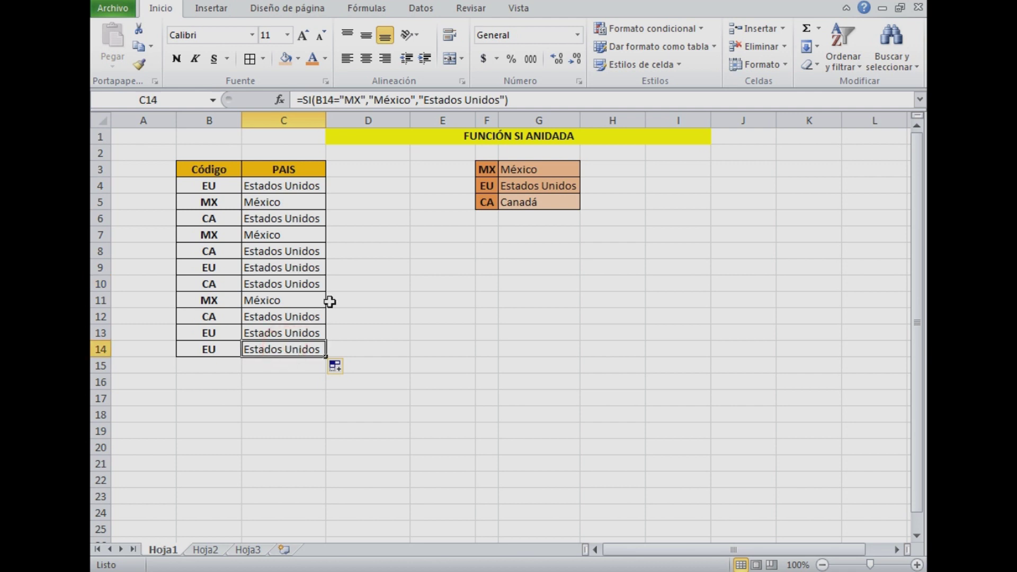
{"action": "key", "text": "BackSpace"}
{"action": "key", "text": "Escape"}
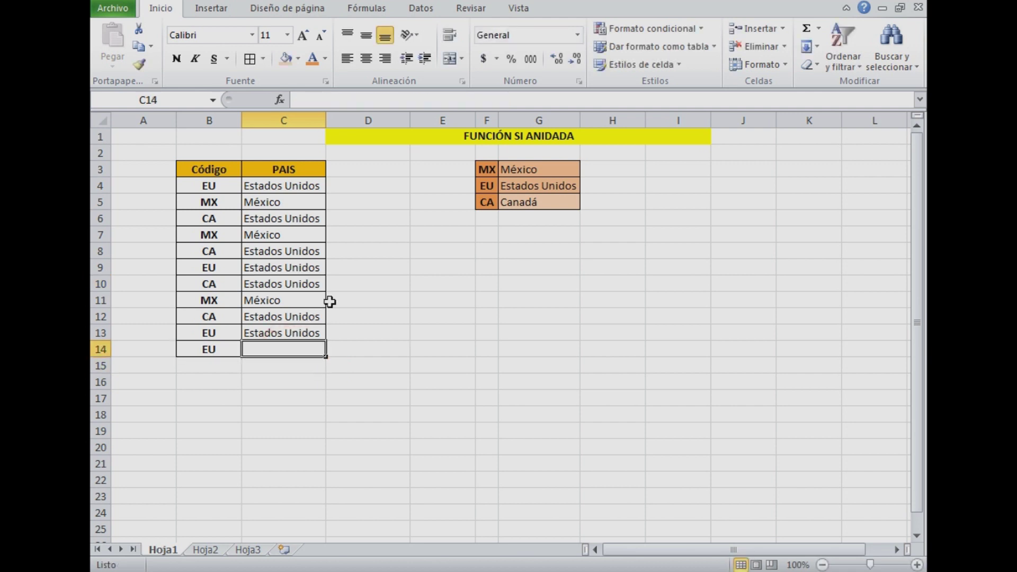
Step: Clear C4:C13 and start a new =si( formula in C4
{"action": "left_click", "coordinate": [327, 357]}
{"action": "left_click_drag", "start_coordinate": [327, 359], "coordinate": [301, 184]}
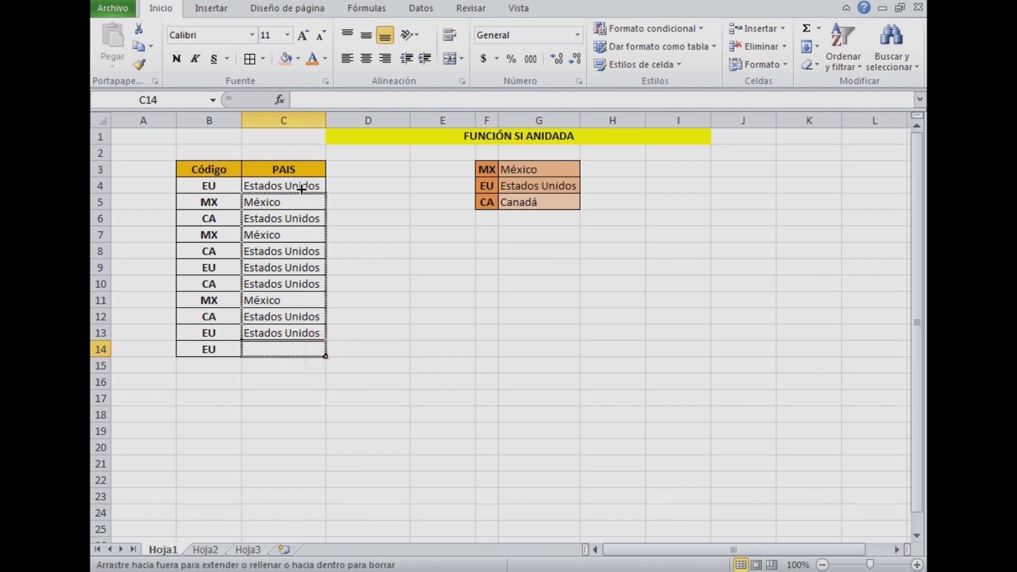
{"action": "left_click", "coordinate": [300, 185]}
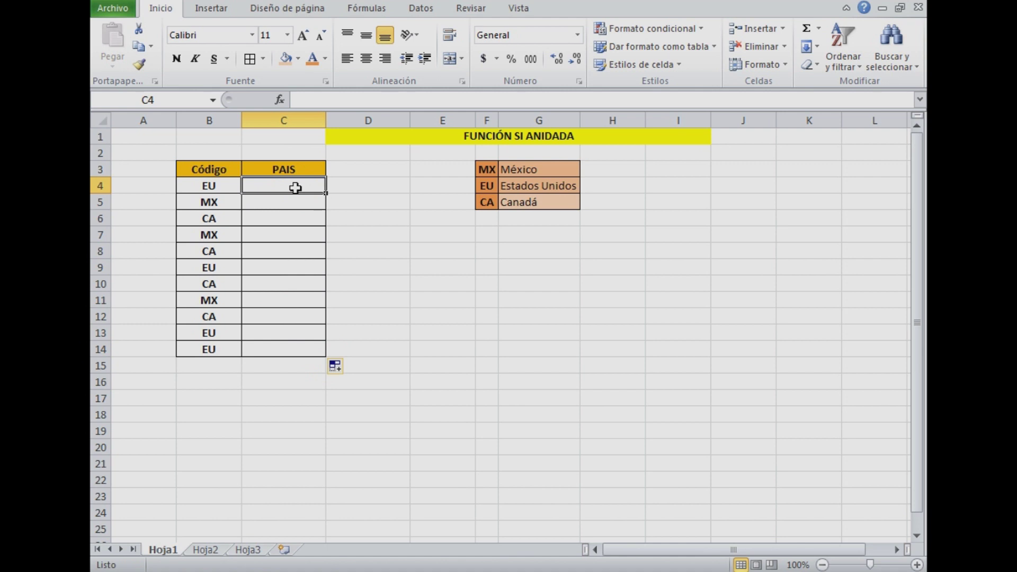
{"action": "type", "text": "="}
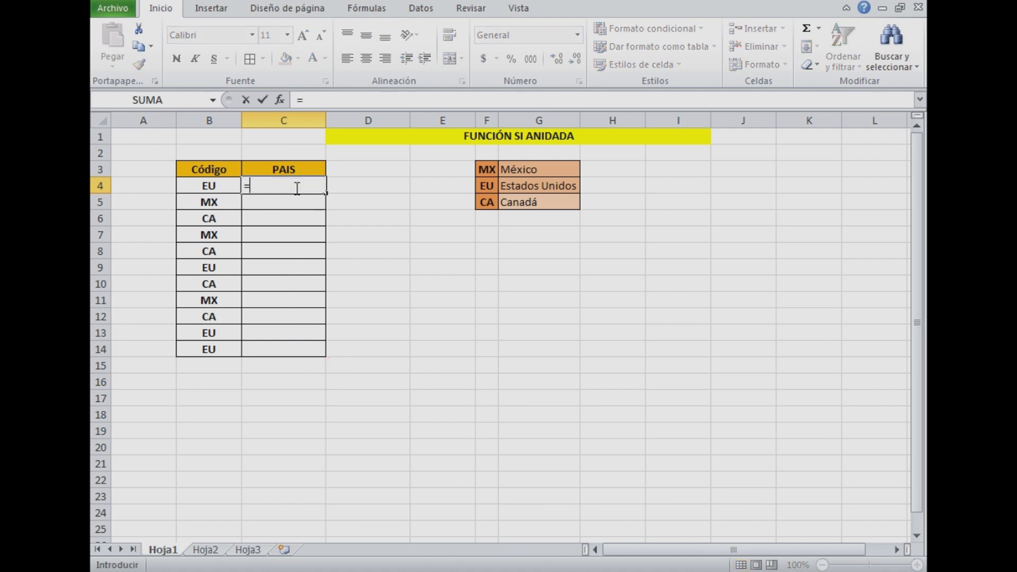
{"action": "type", "text": "si"}
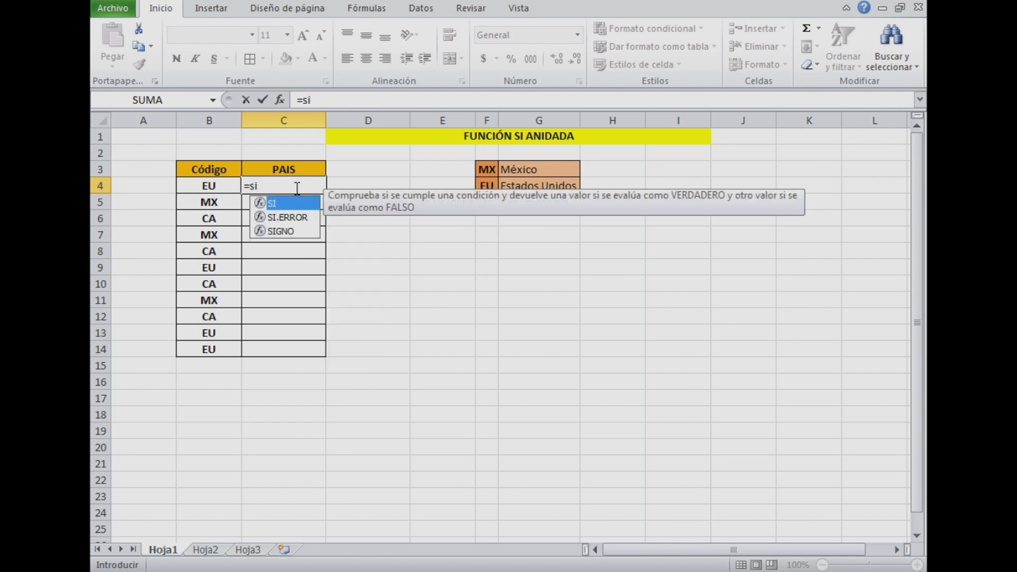
{"action": "type", "text": "("}
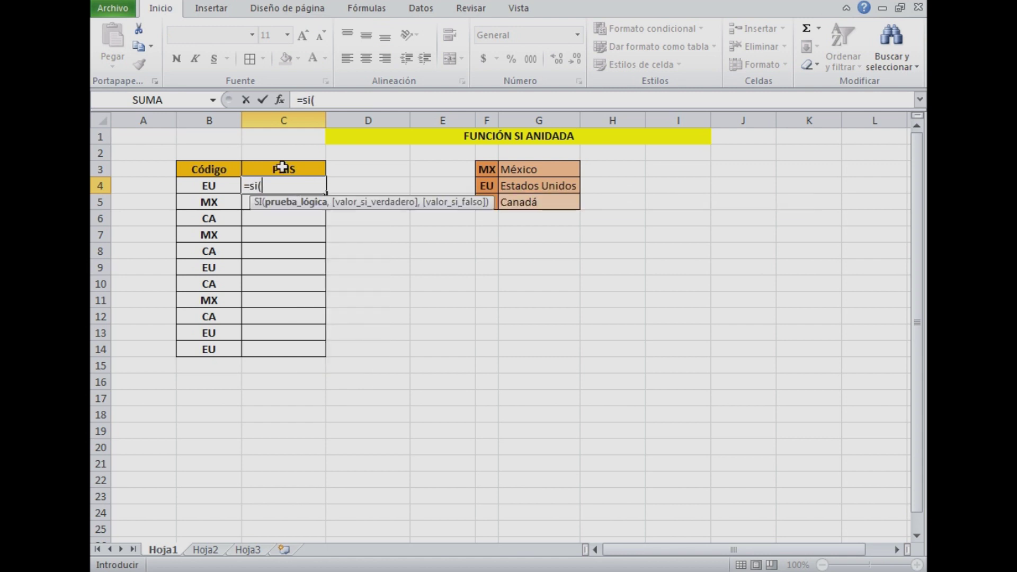
Step: Build =si(B4="MX","México",si( in C4, leaving the nested SI open
{"action": "left_click", "coordinate": [199, 183]}
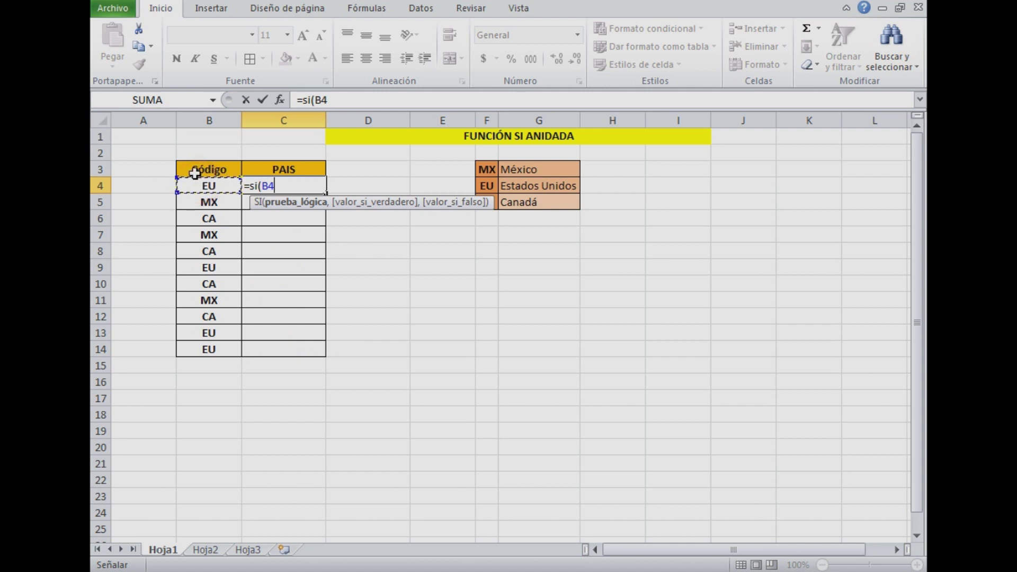
{"action": "type", "text": "="}
{"action": "type", "text": "mx"}
{"action": "key", "text": "BackSpace"}
{"action": "key", "text": "BackSpace"}
{"action": "type", "text": "MX"}
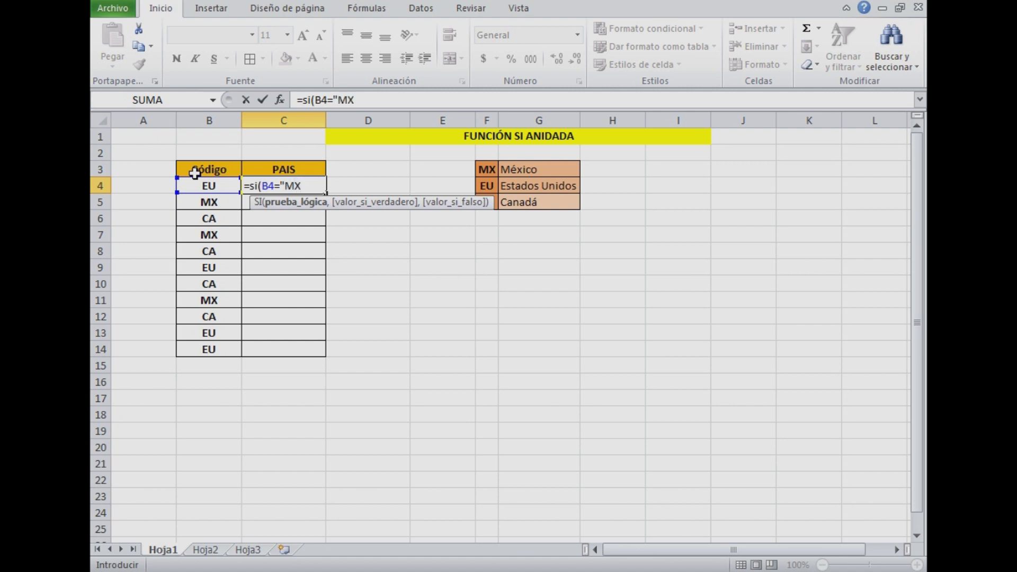
{"action": "type", "text": "\""}
{"action": "type", "text": ","}
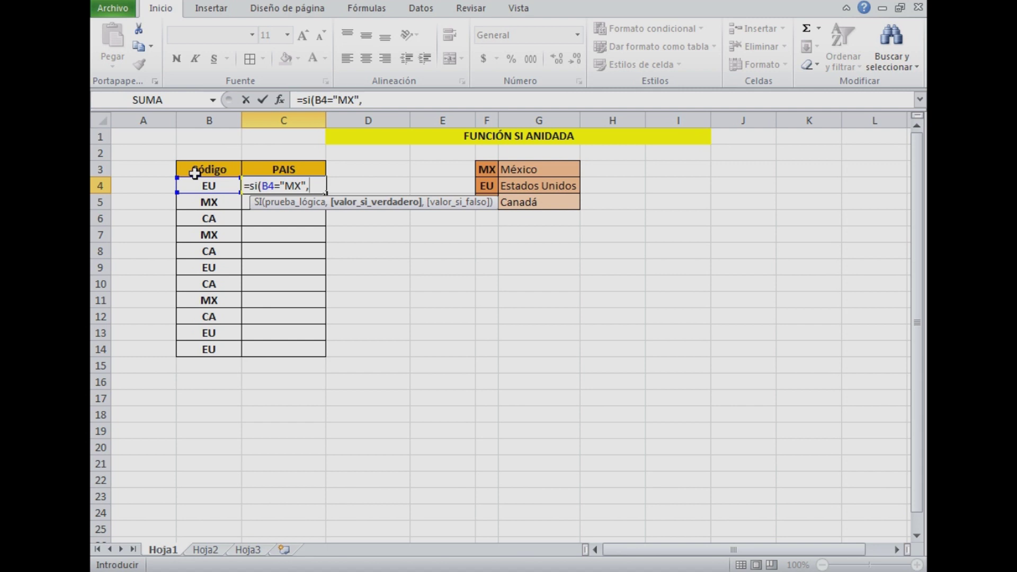
{"action": "type", "text": "\"México\""}
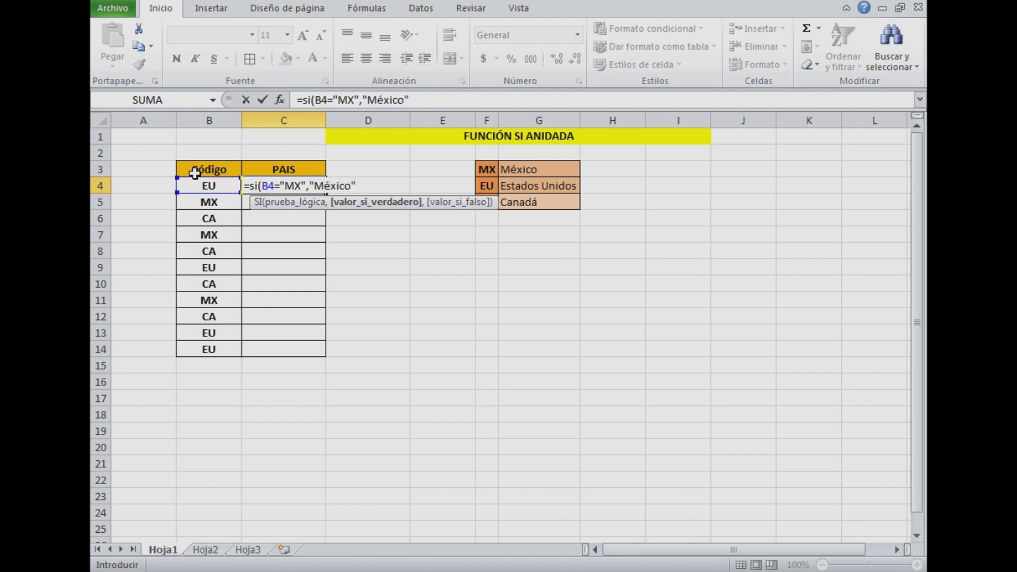
{"action": "type", "text": ","}
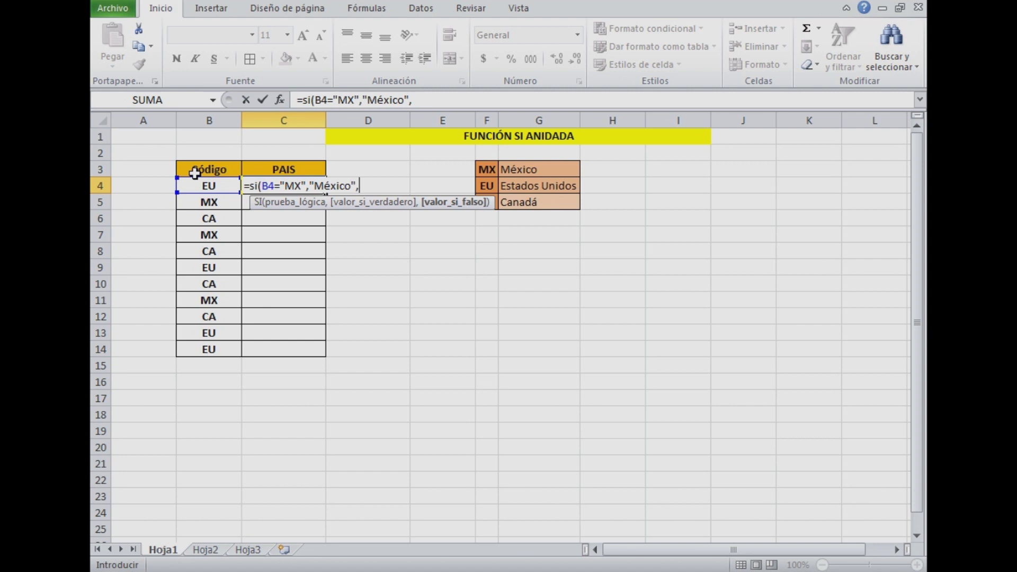
{"action": "type", "text": "si"}
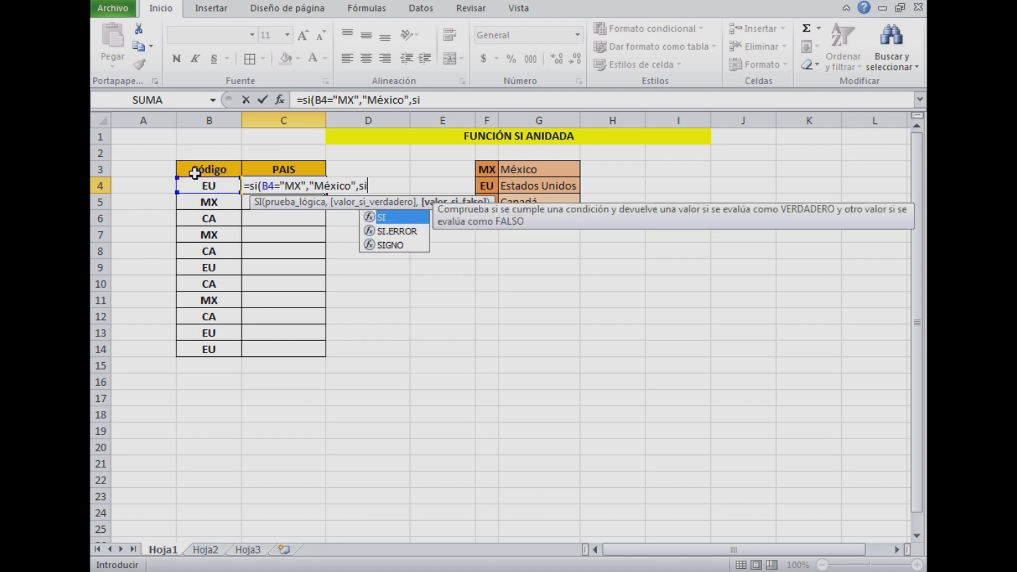
{"action": "type", "text": "("}
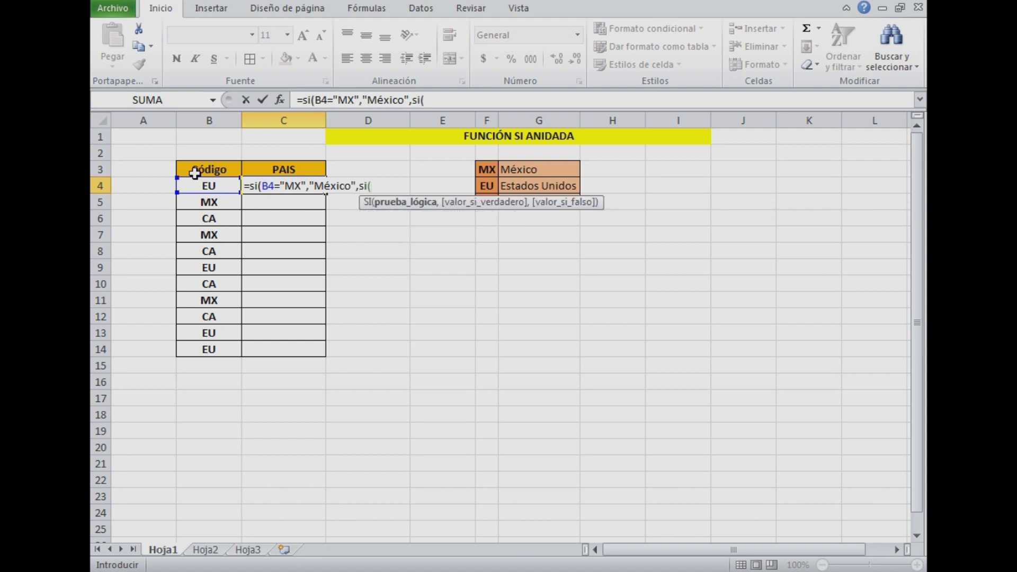
Step: Finish the nested condition B4="EU" returning "Estados Unidos", otherwise "Canadá", and commit the formula
{"action": "left_click", "coordinate": [208, 187]}
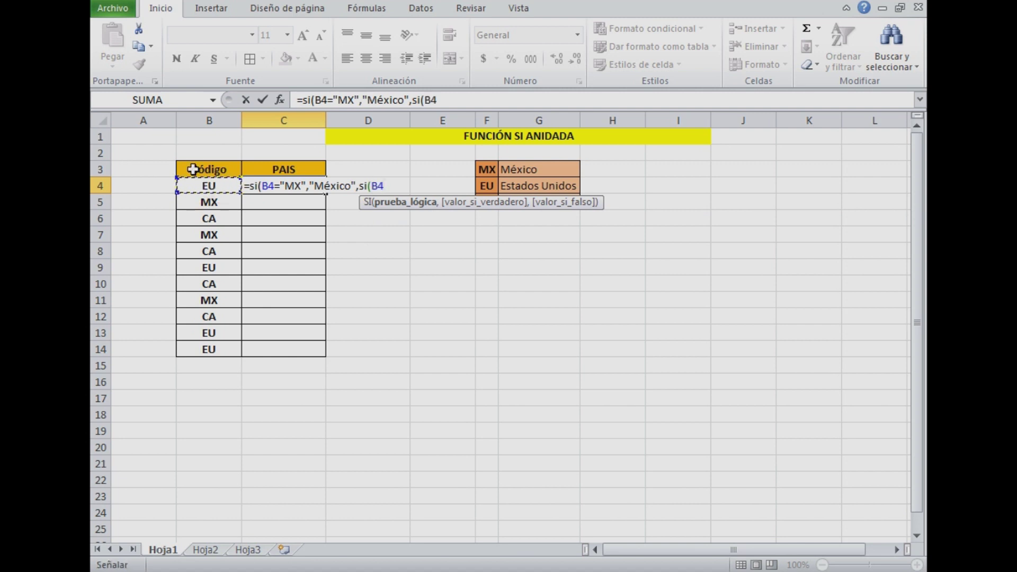
{"action": "type", "text": "="}
{"action": "type", "text": "\"EU\",\"eSTA"}
{"action": "key", "text": "BackSpace"}
{"action": "key", "text": "BackSpace"}
{"action": "key", "text": "BackSpace"}
{"action": "type", "text": "s"}
{"action": "key", "text": "BackSpace"}
{"action": "key", "text": "BackSpace"}
{"action": "type", "text": "ES"}
{"action": "key", "text": "BackSpace"}
{"action": "type", "text": "stados Unidos\""}
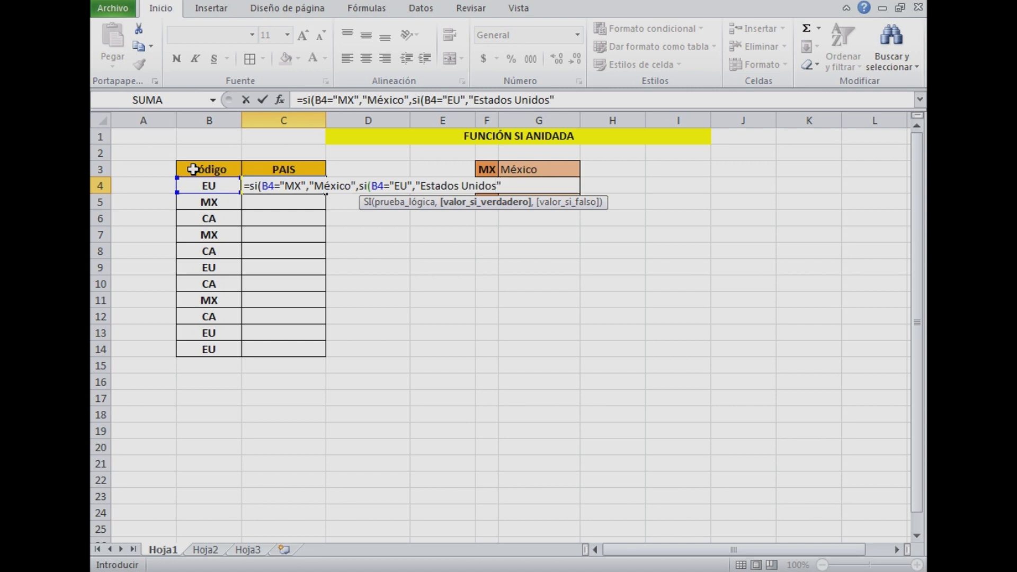
{"action": "type", "text": ","}
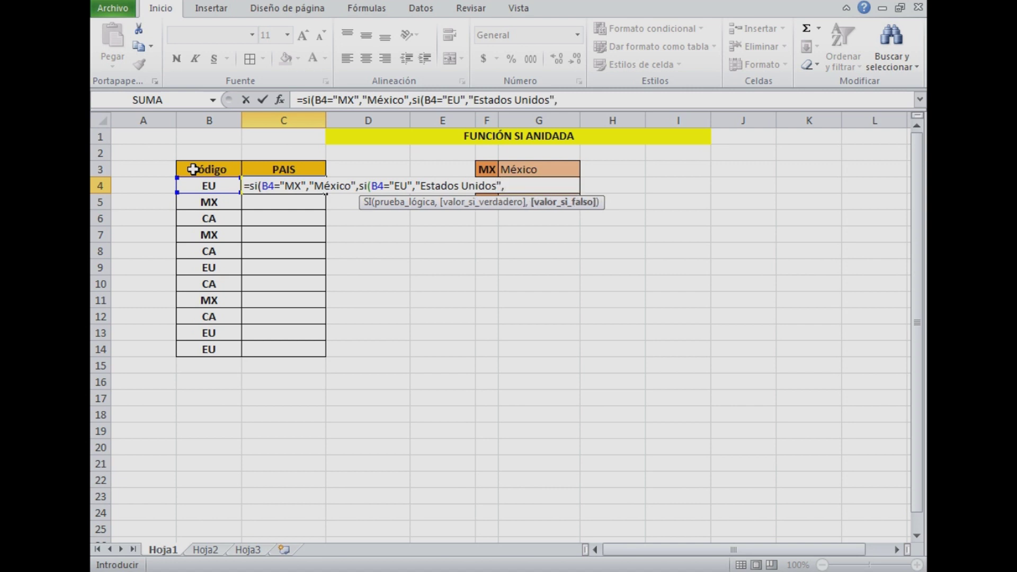
{"action": "type", "text": "\""}
{"action": "type", "text": "Cana"}
{"action": "key", "text": "BackSpace"}
{"action": "key", "text": "BackSpace"}
{"action": "type", "text": "anadá\""}
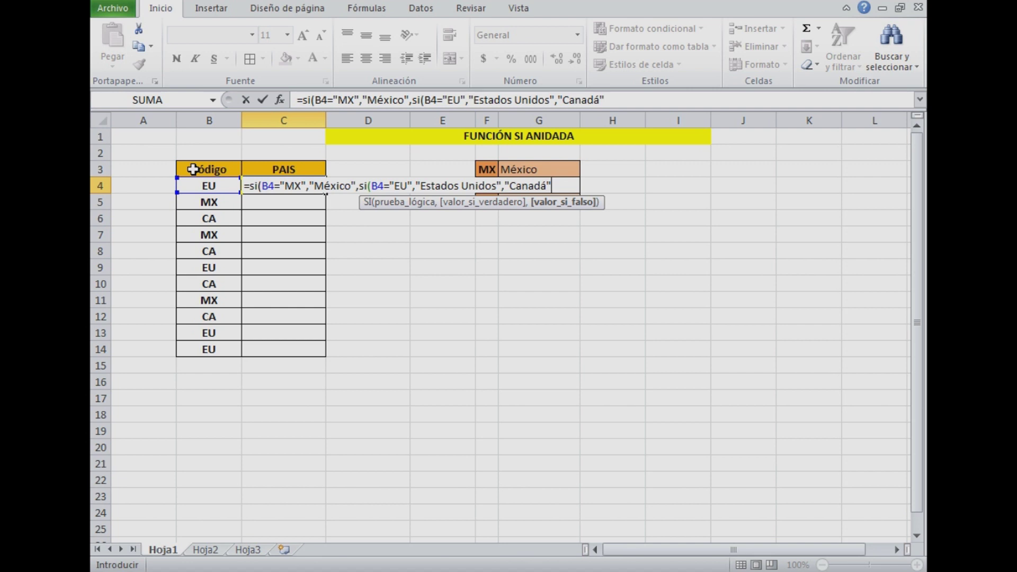
{"action": "type", "text": ")"}
{"action": "type", "text": ")"}
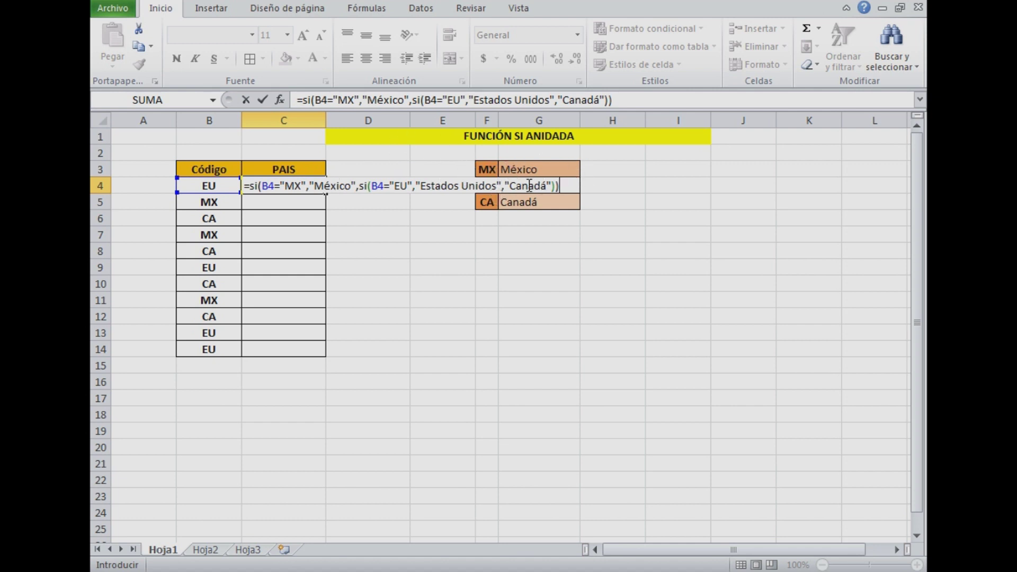
{"action": "key", "text": "Return"}
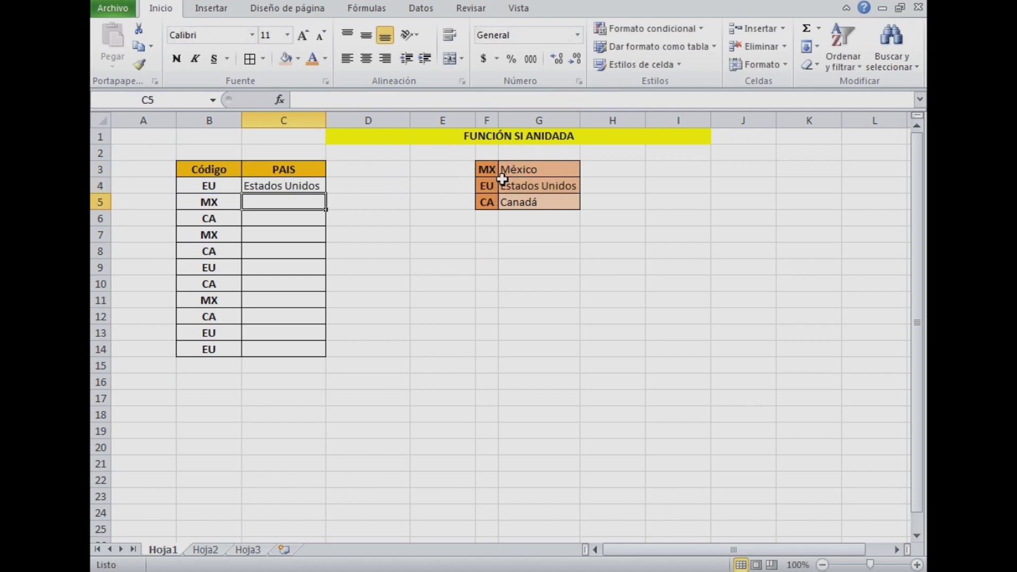
Step: Fill the nested SI formula from C4 down to C14
{"action": "left_click", "coordinate": [254, 185]}
{"action": "left_click", "coordinate": [209, 188]}
{"action": "left_click", "coordinate": [254, 188]}
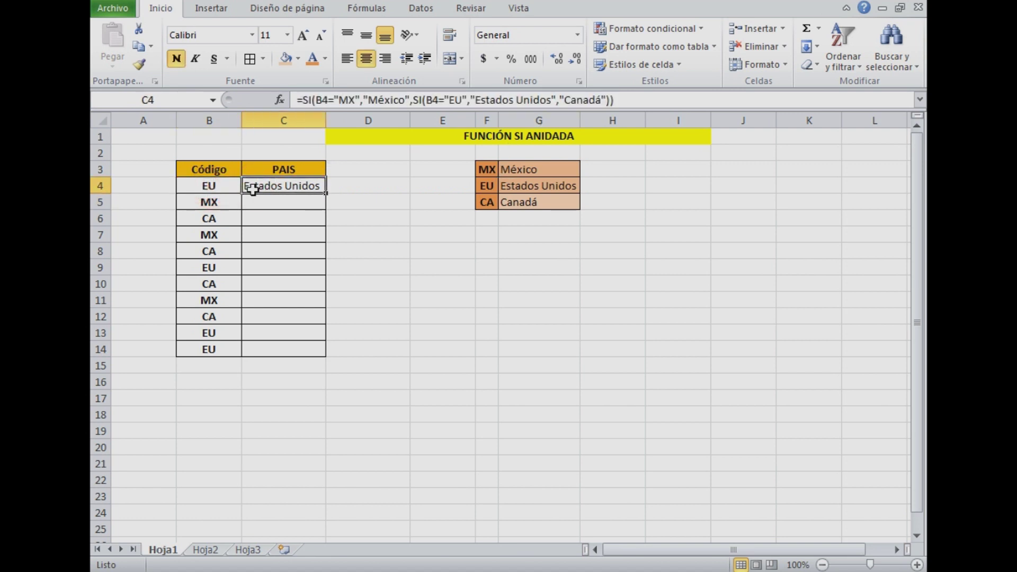
{"action": "left_click_drag", "start_coordinate": [325, 193], "coordinate": [312, 352]}
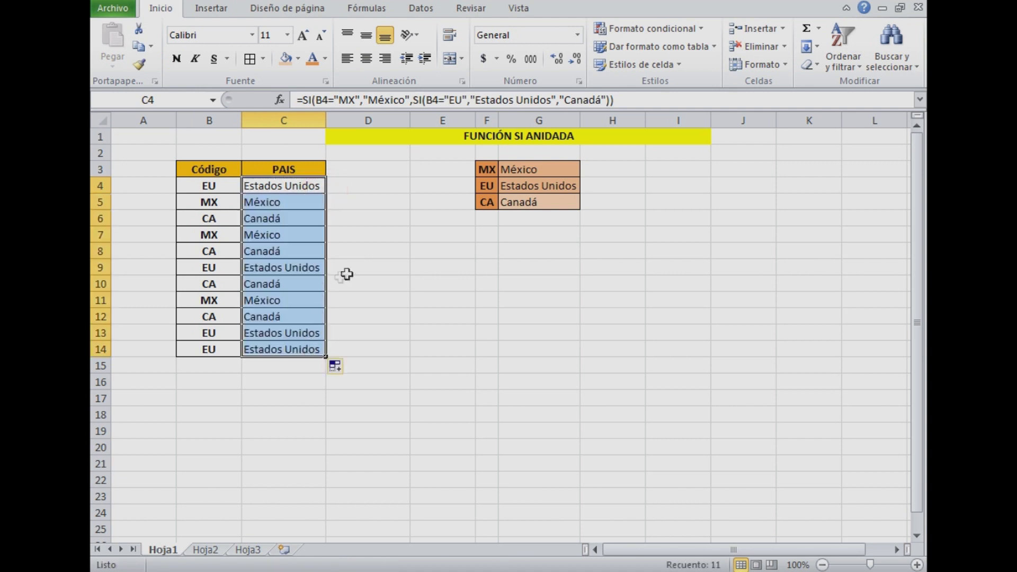
{"action": "left_click", "coordinate": [362, 264]}
Step: Verify the country results against the codes in rows 6, 8, 10 and 11
{"action": "left_click", "coordinate": [209, 218]}
{"action": "left_click", "coordinate": [253, 220]}
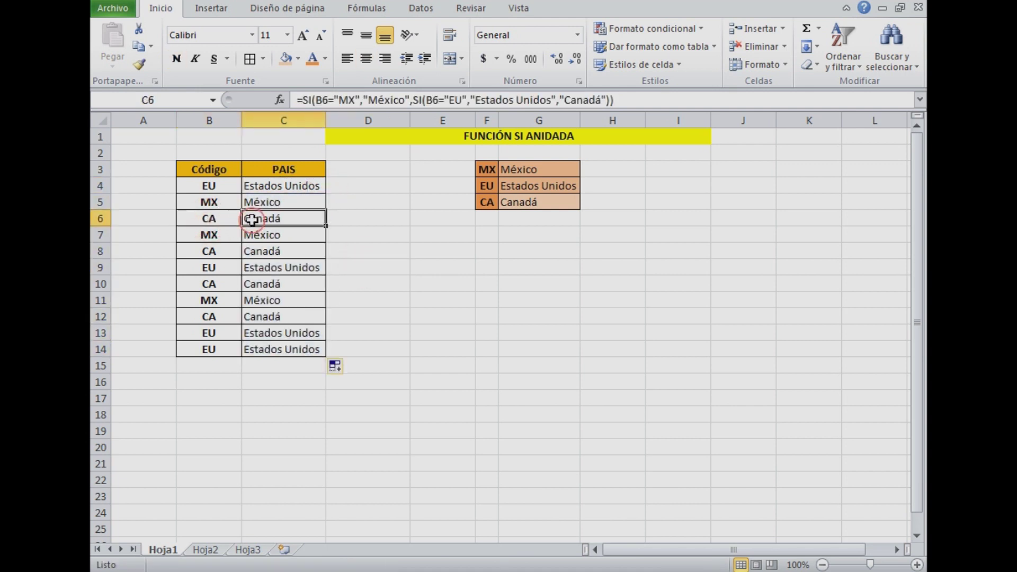
{"action": "left_click", "coordinate": [212, 251]}
{"action": "left_click", "coordinate": [247, 251]}
{"action": "left_click", "coordinate": [221, 300]}
{"action": "left_click", "coordinate": [249, 284]}
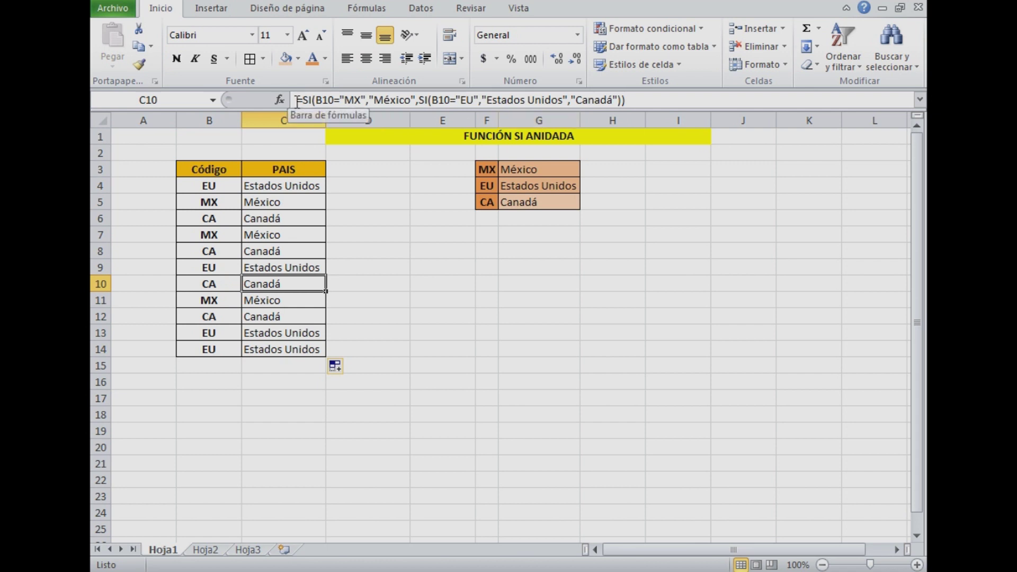
{"action": "left_click", "coordinate": [247, 190]}
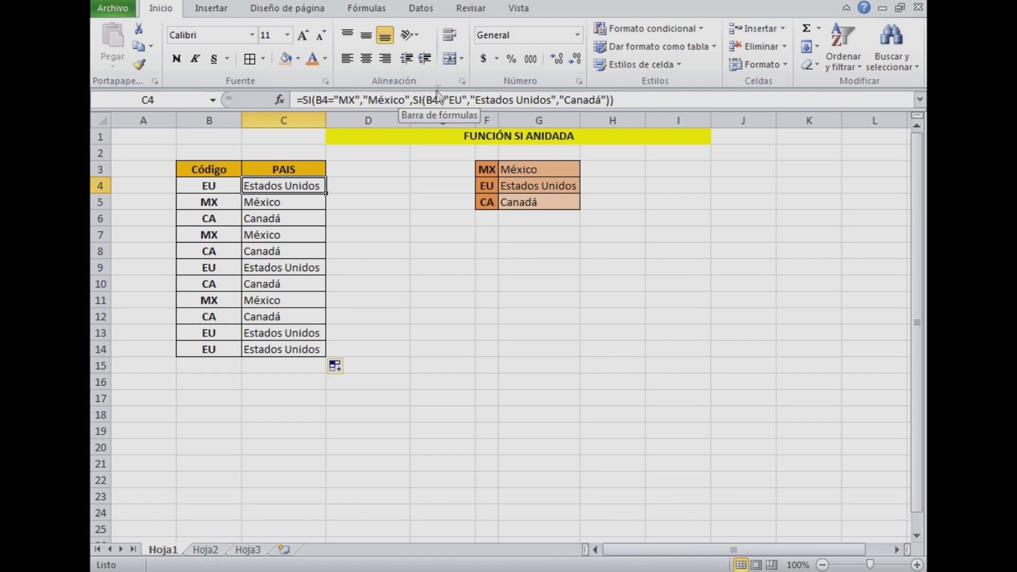
{"action": "left_click", "coordinate": [226, 186]}
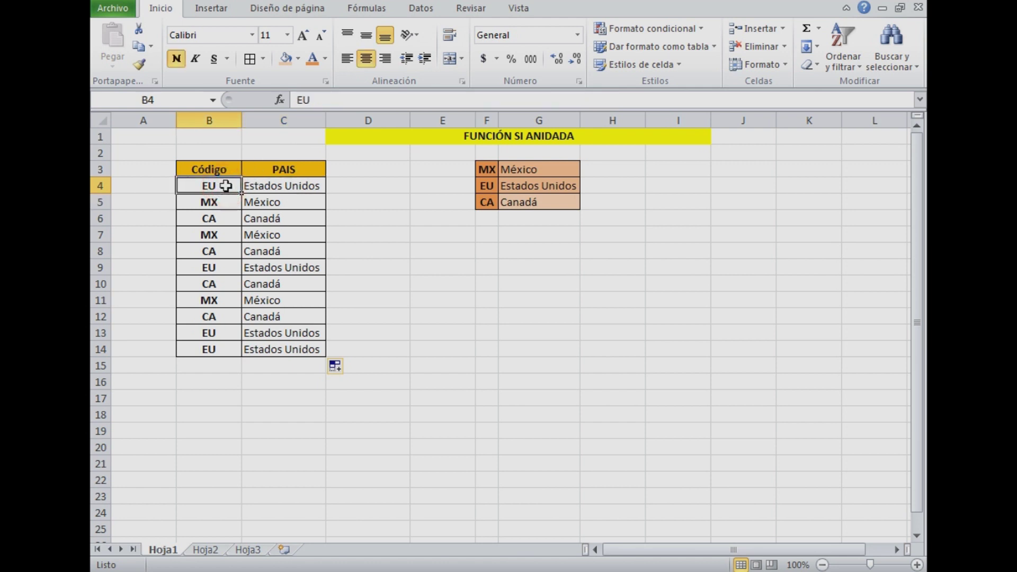
{"action": "left_click", "coordinate": [286, 183]}
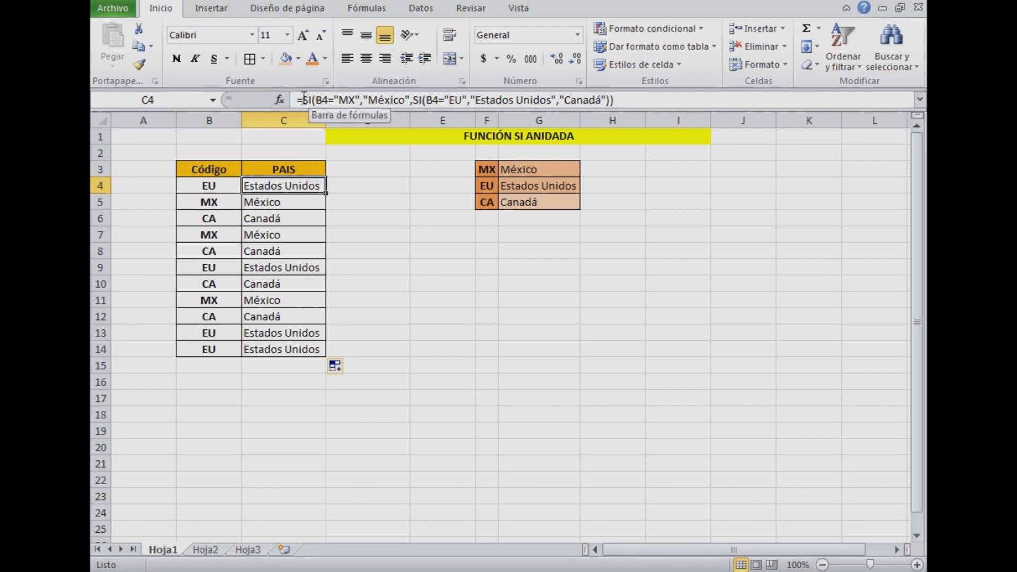
{"action": "left_click", "coordinate": [288, 201]}
{"action": "left_click", "coordinate": [286, 220]}
{"action": "left_click", "coordinate": [283, 238]}
{"action": "left_click", "coordinate": [286, 267]}
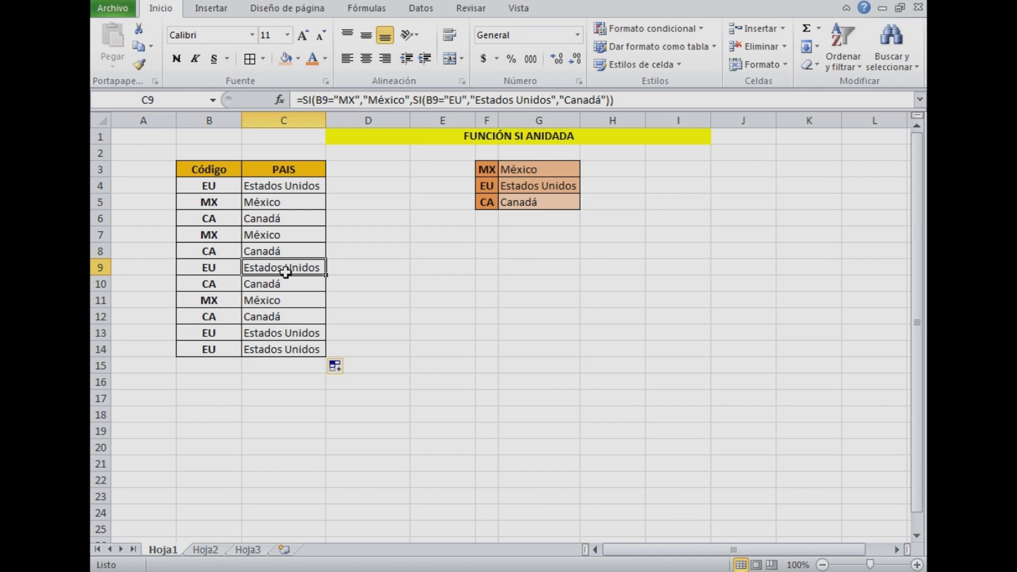
{"action": "left_click", "coordinate": [536, 137]}
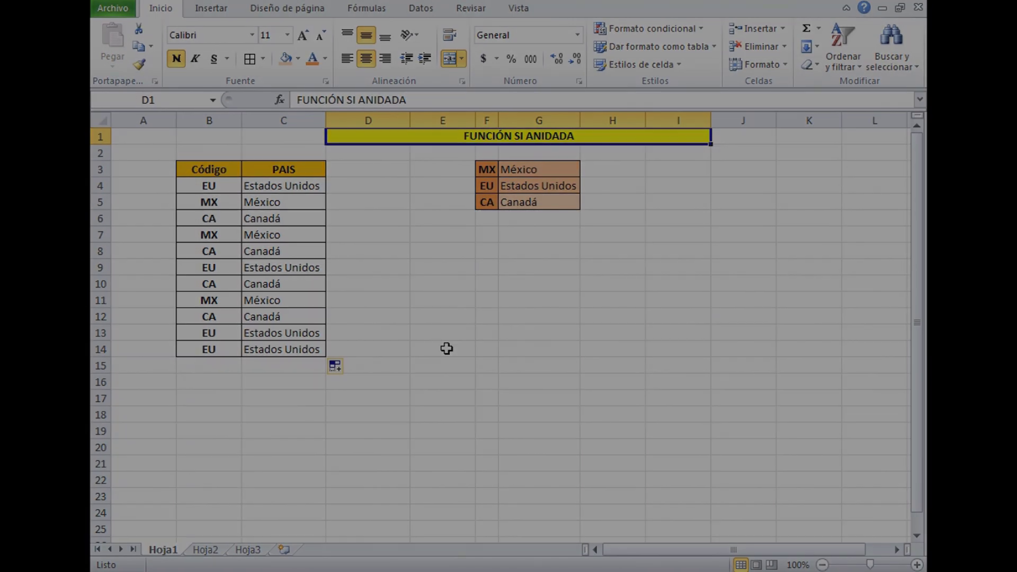